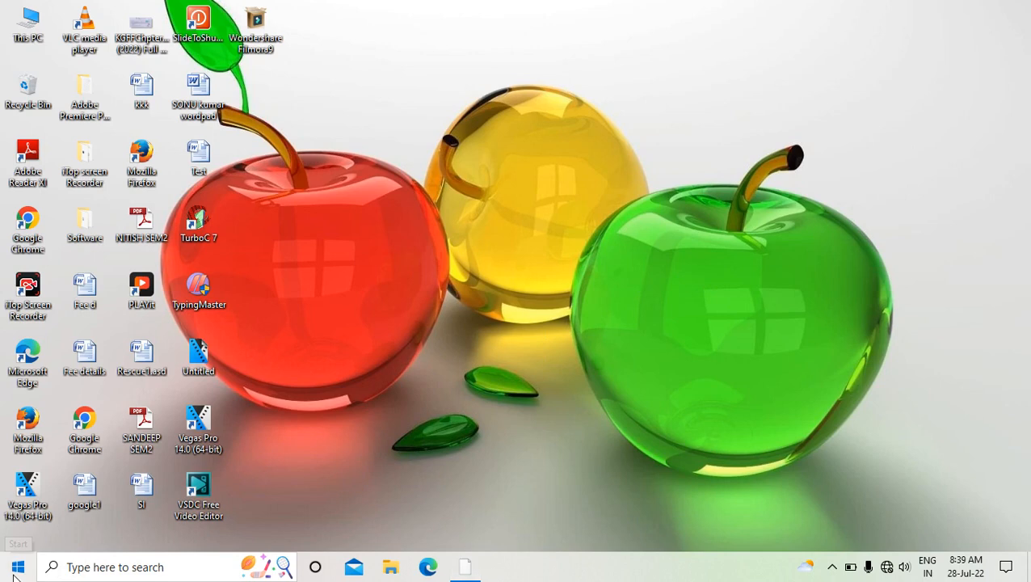
Search for Paint on the computer and open it with a blank canvas.
click(17, 566)
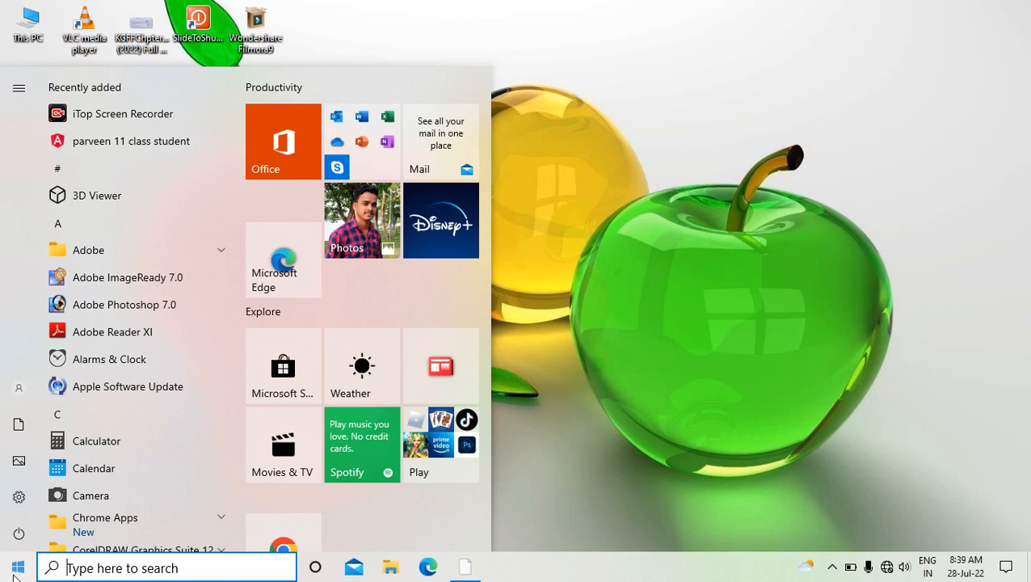
text(paint)
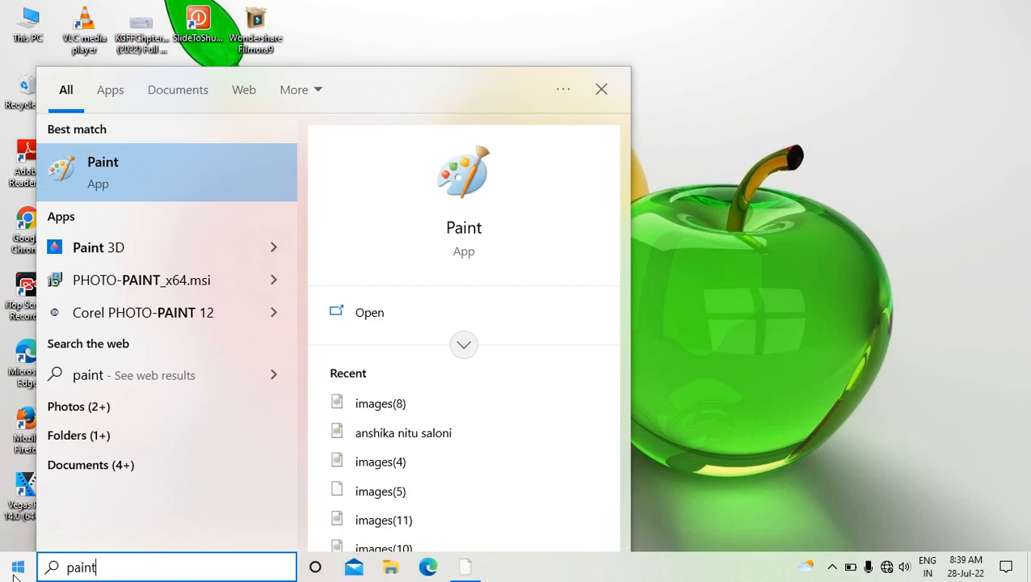
key(Return)
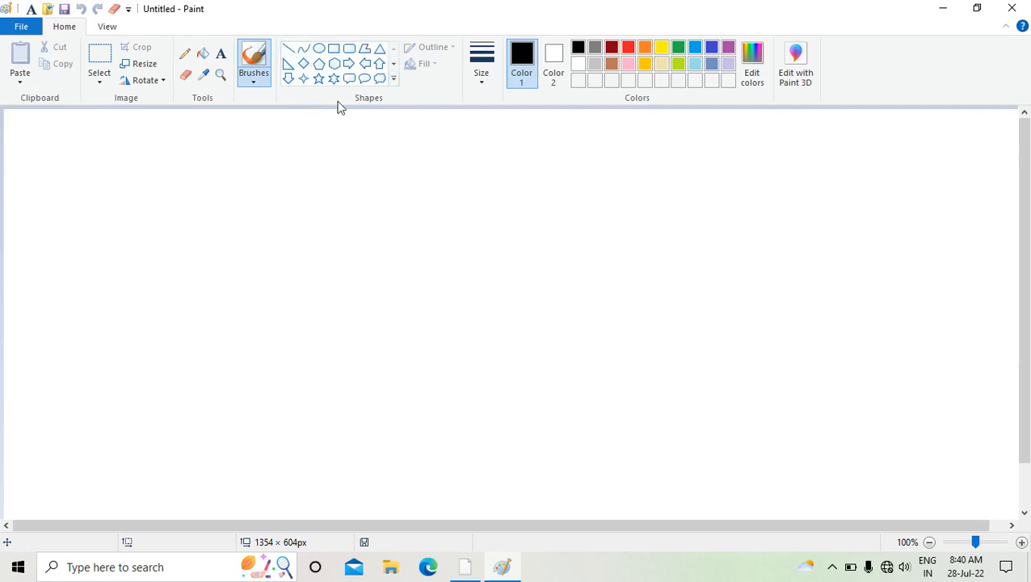
Draw a slightly bent diagonal curve about 390 × 336 px, and an ellipse about 413 × 311 px to the right of it.
click(304, 50)
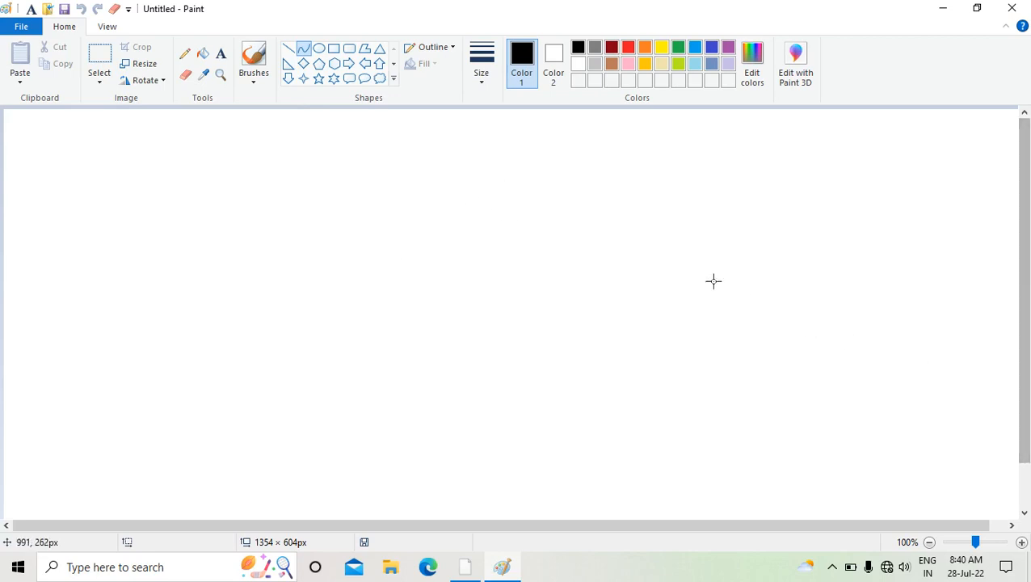
drag(514, 187, 219, 440)
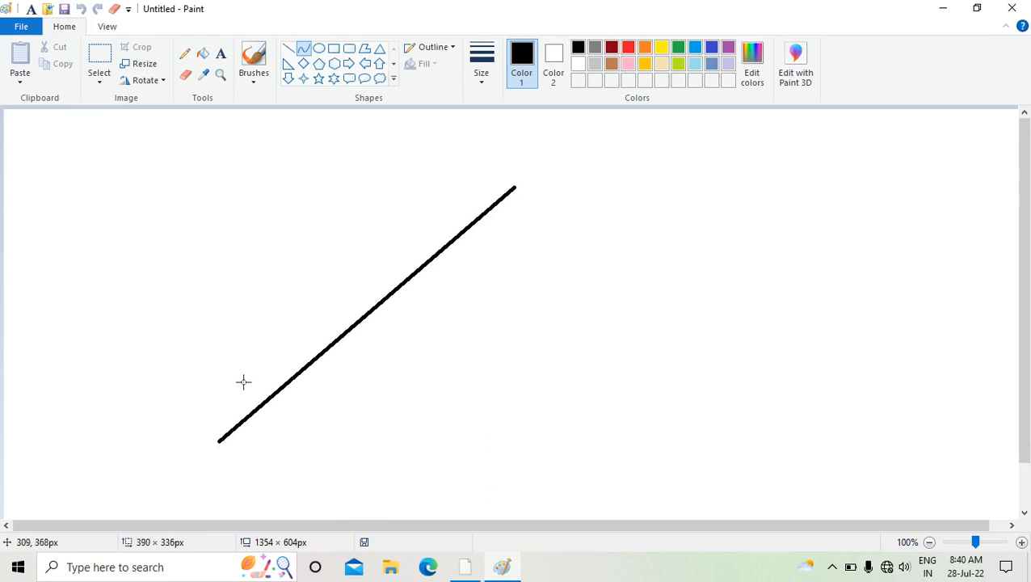
click(430, 271)
click(431, 270)
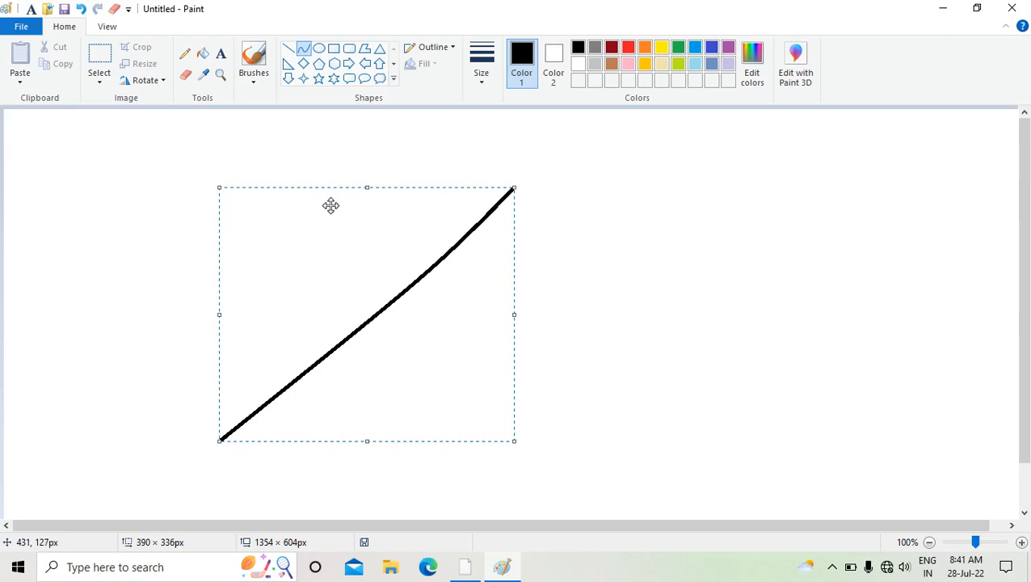
click(319, 48)
drag(582, 186, 895, 420)
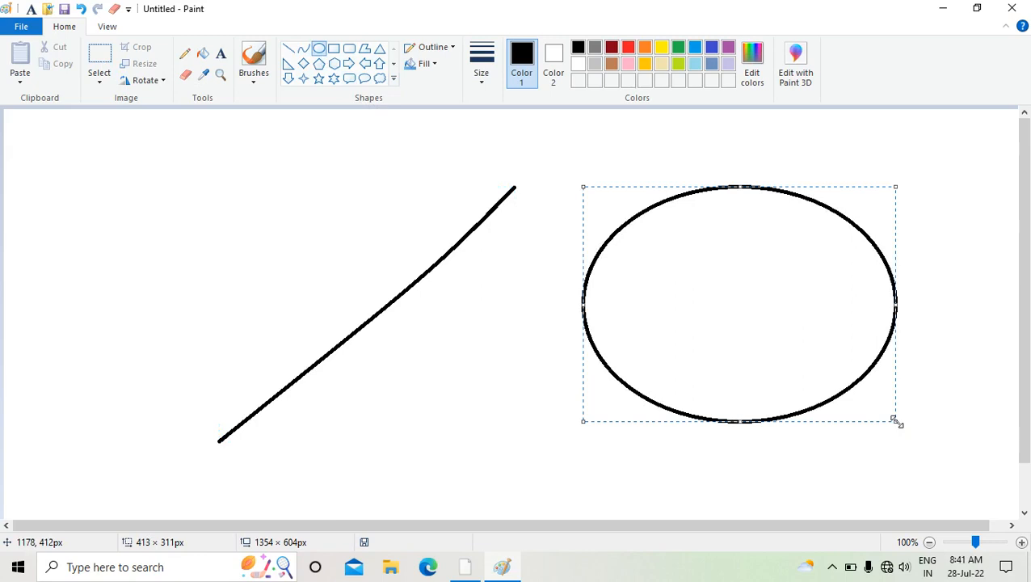
Draw a strongly bent curve about 569 × 475 px that sags below the first curve and crosses the ellipse.
click(303, 51)
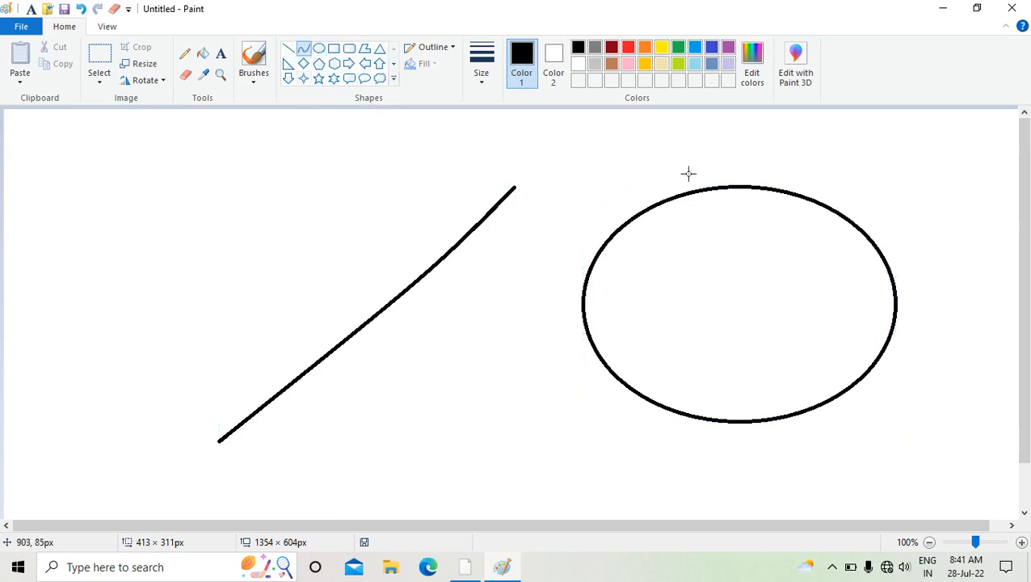
mouse_move(681, 156)
mouse_down()
mouse_move(481, 257)
mouse_move(246, 454)
mouse_up()
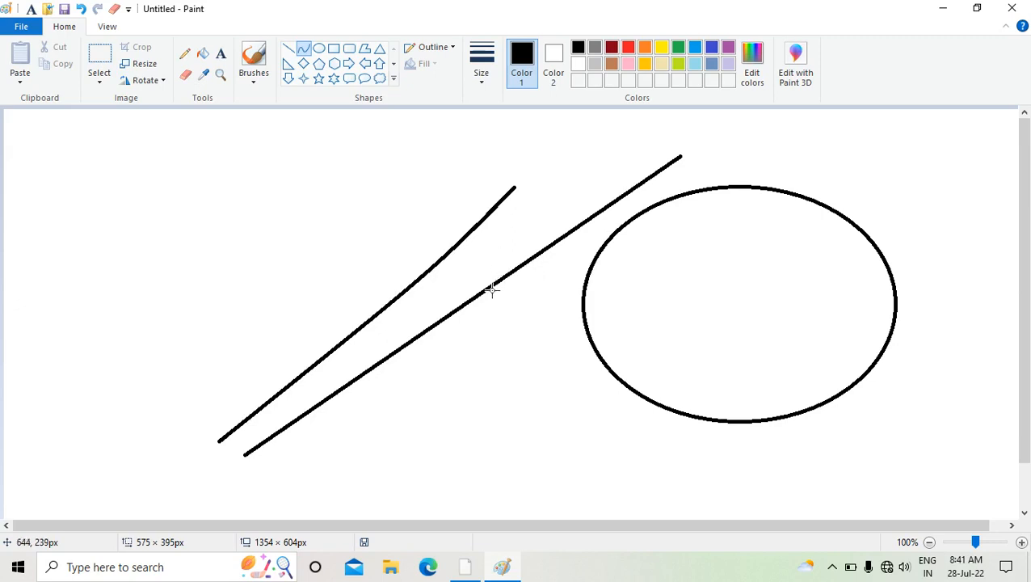
drag(490, 287, 675, 515)
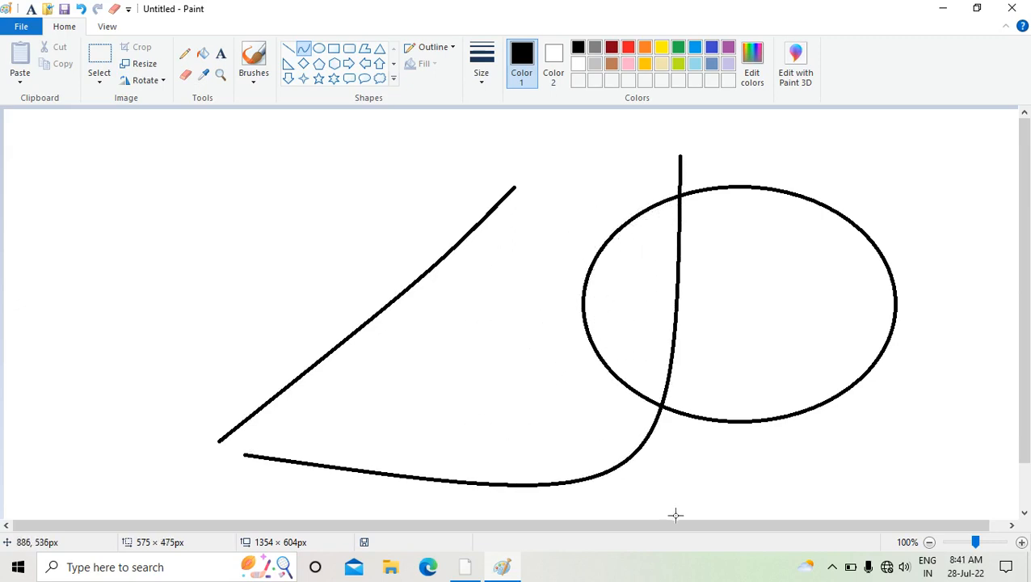
click(675, 514)
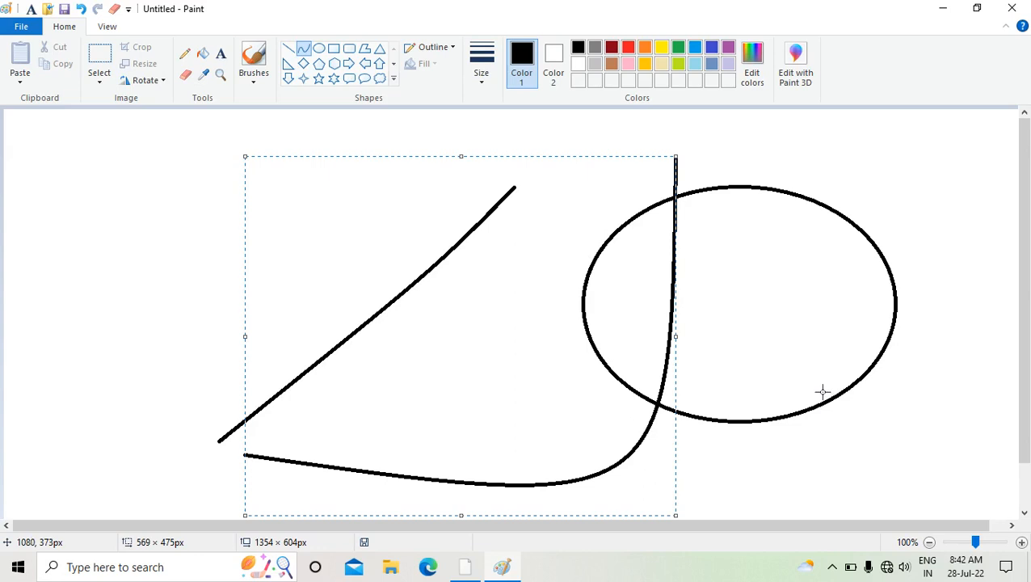
Undo the two curves and the ellipse, redo all three, and undo them all again.
key(Delete)
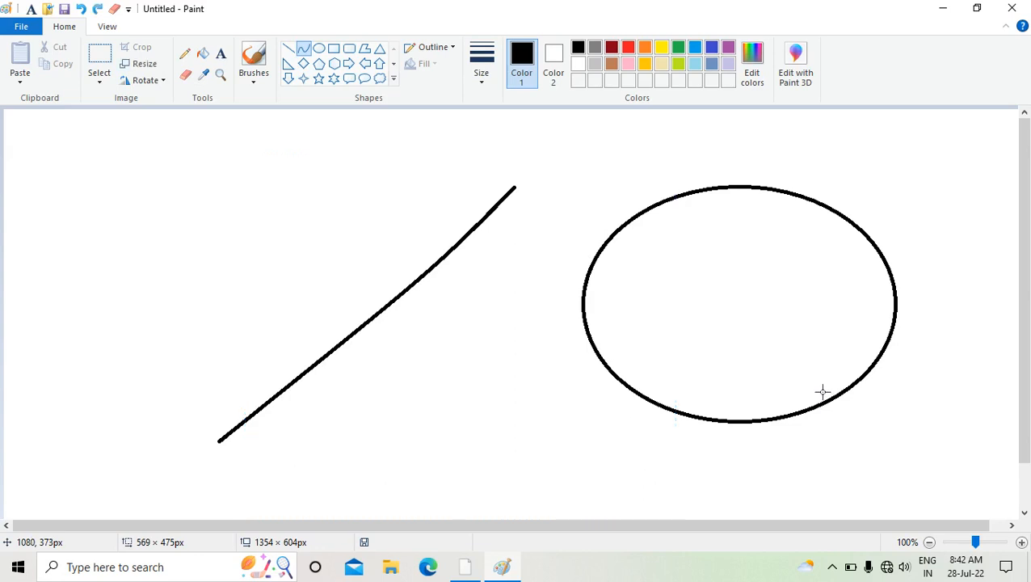
key(ctrl+z)
key(ctrl+z)
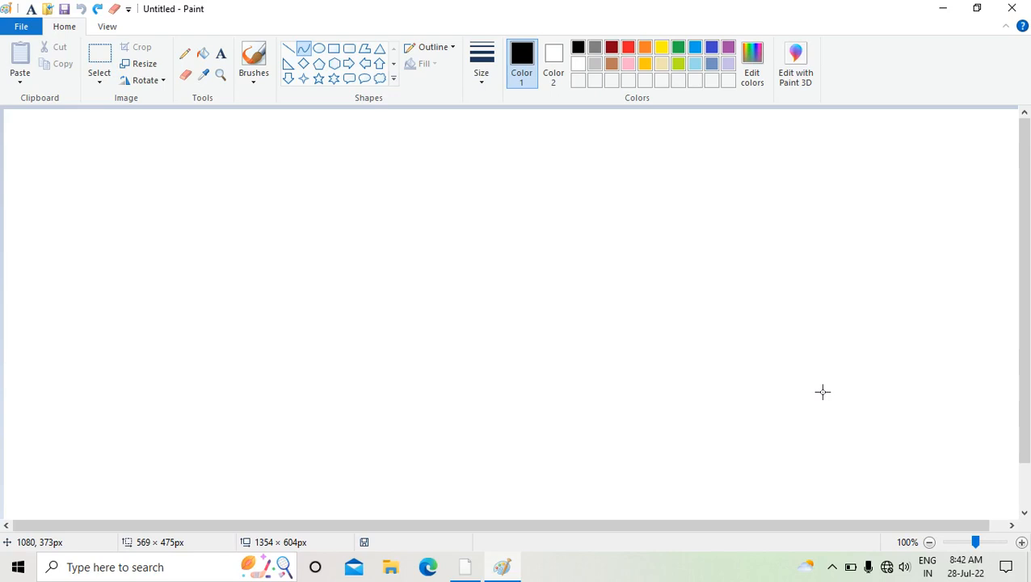
key(ctrl+y)
key(ctrl+y)
key(ctrl+y)
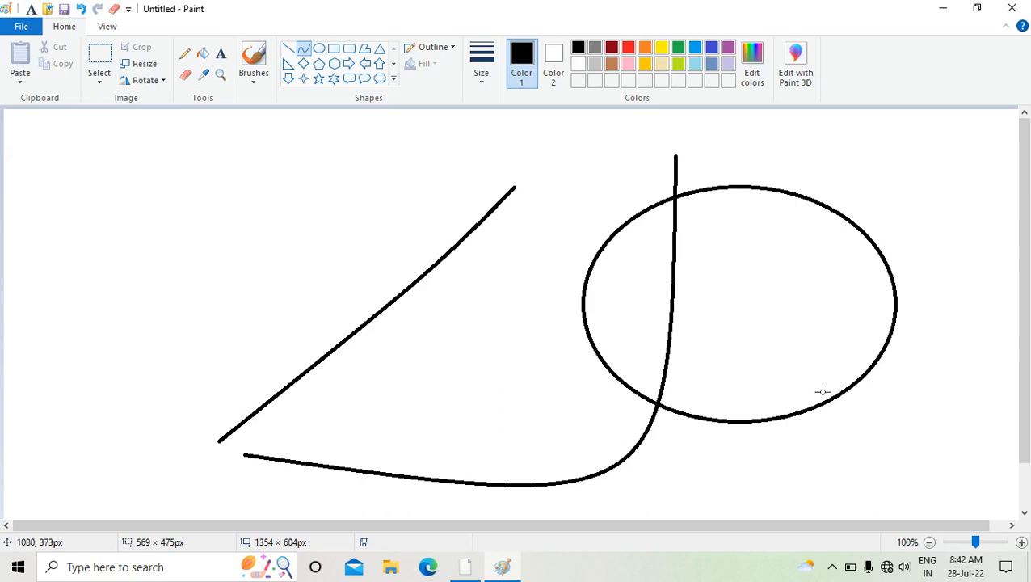
key(ctrl+z)
key(ctrl+z)
key(ctrl+z)
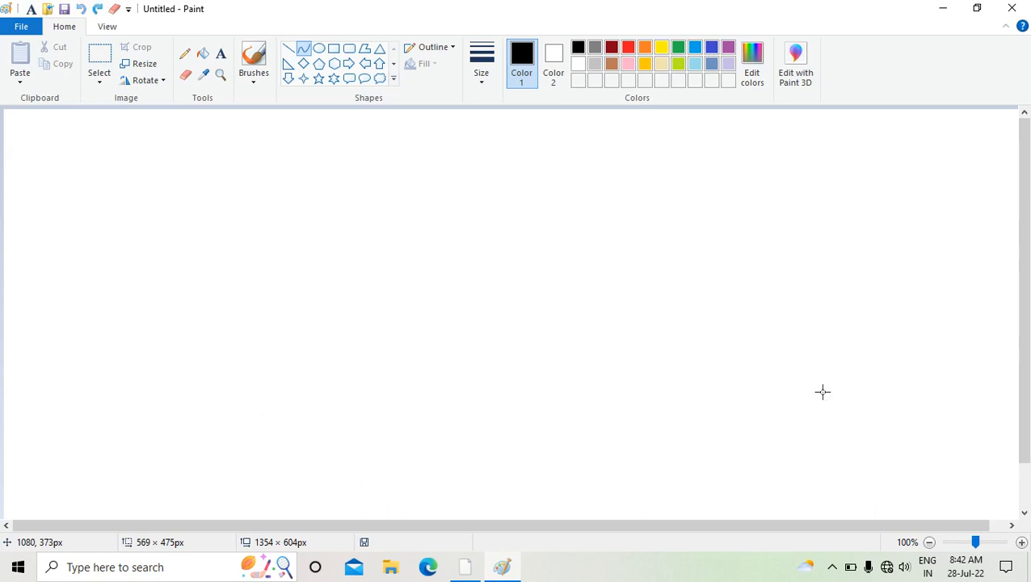
Draw a diagonal curve about 349 px wide and 333 px high, bent upward near its upper end.
click(305, 50)
drag(532, 173, 268, 379)
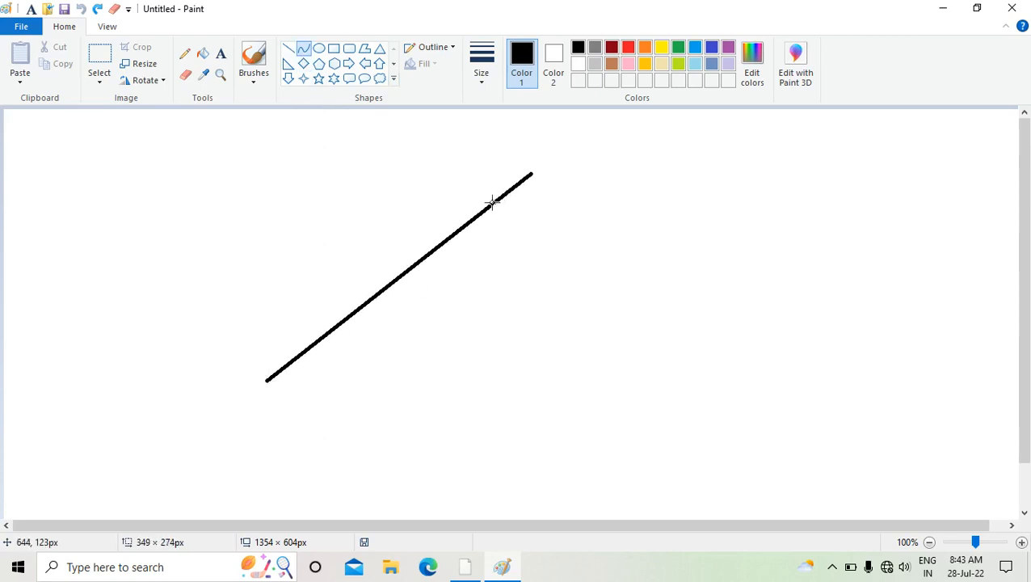
drag(485, 207, 457, 129)
click(458, 128)
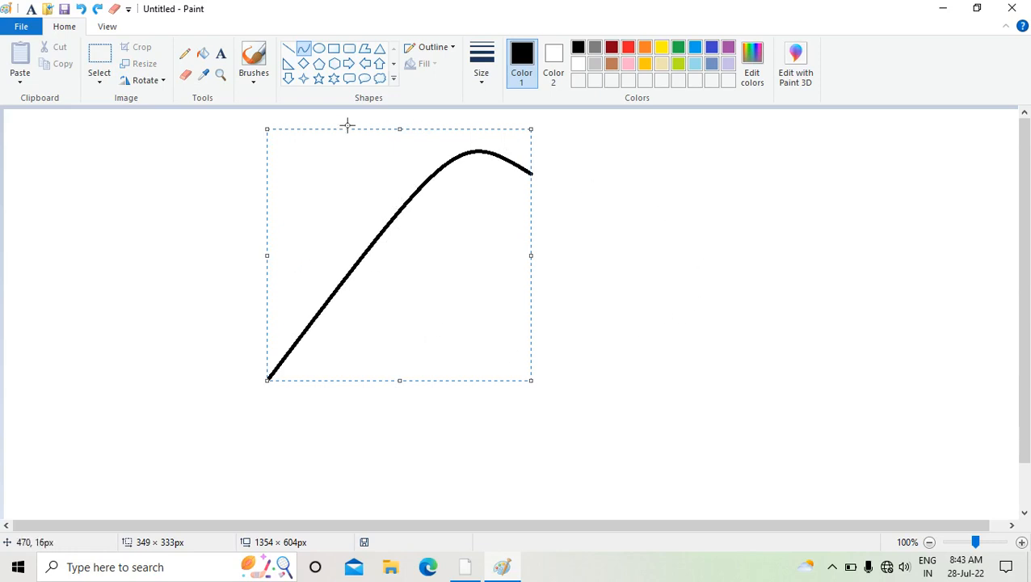
click(840, 192)
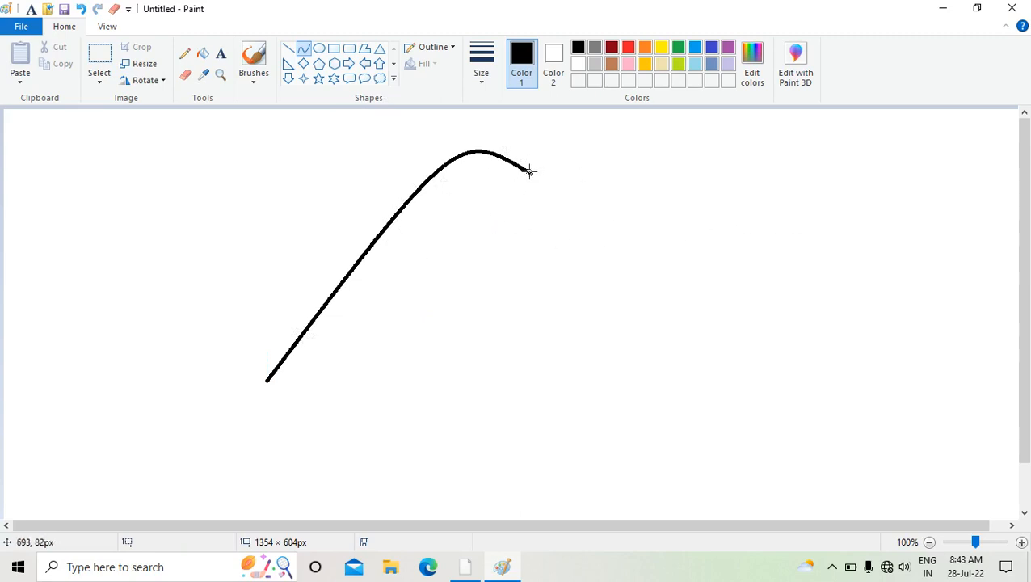
drag(529, 173, 110, 412)
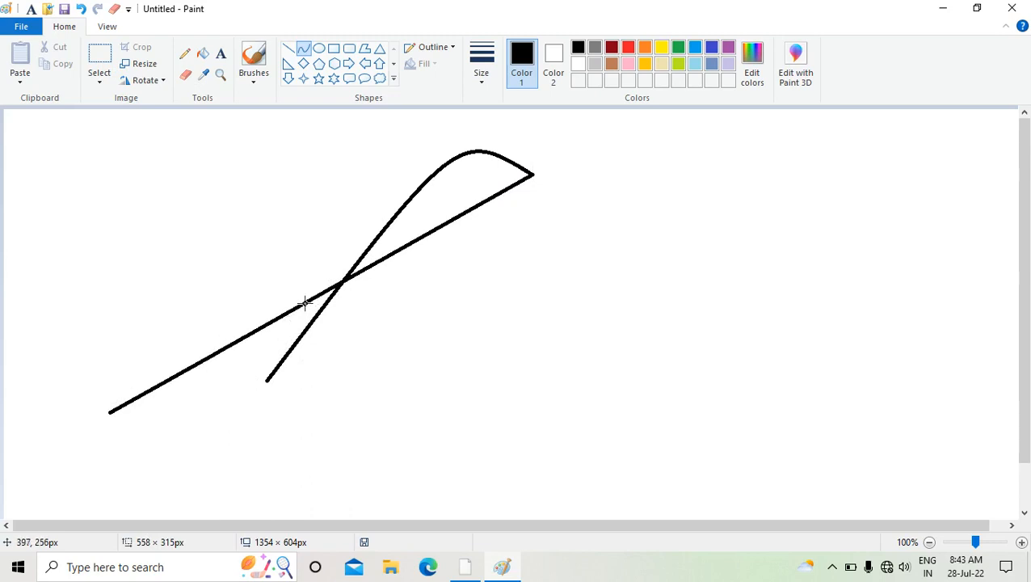
drag(304, 303, 389, 299)
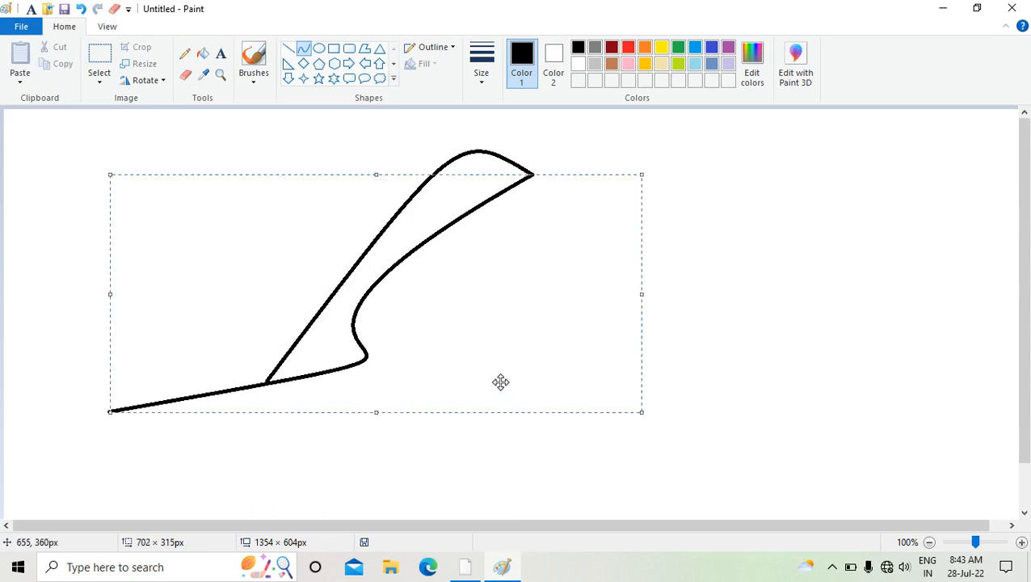
key(ctrl+z)
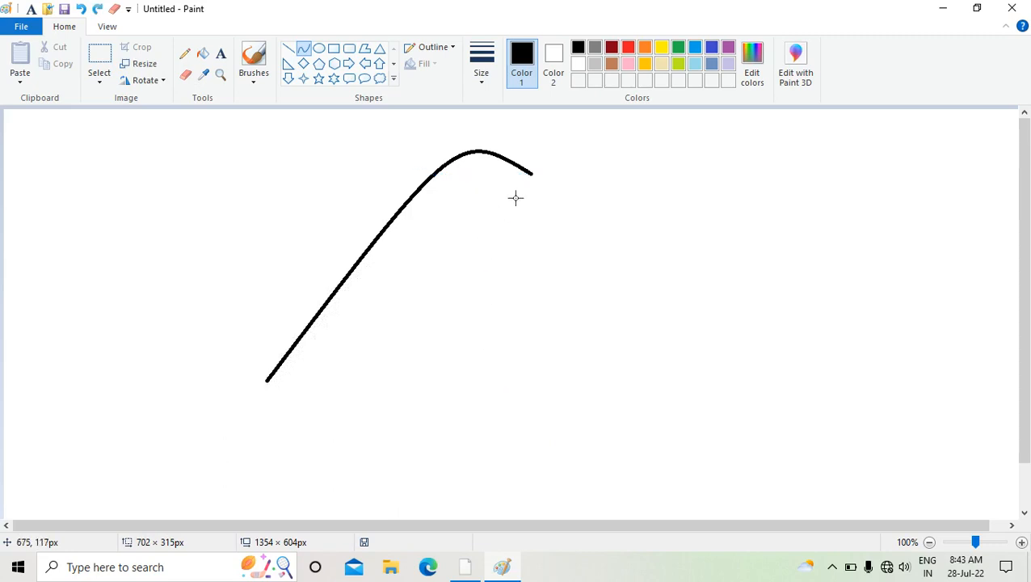
Draw a curve about 569 × 343 px from the first curve's upper right end to the lower left, bulging toward the lower right.
drag(532, 173, 101, 433)
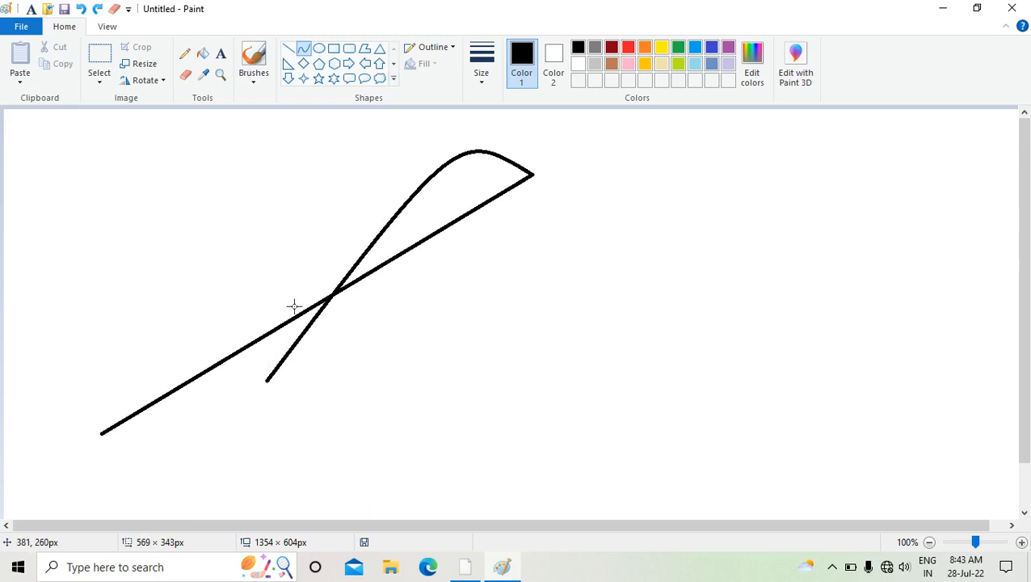
drag(324, 295, 420, 401)
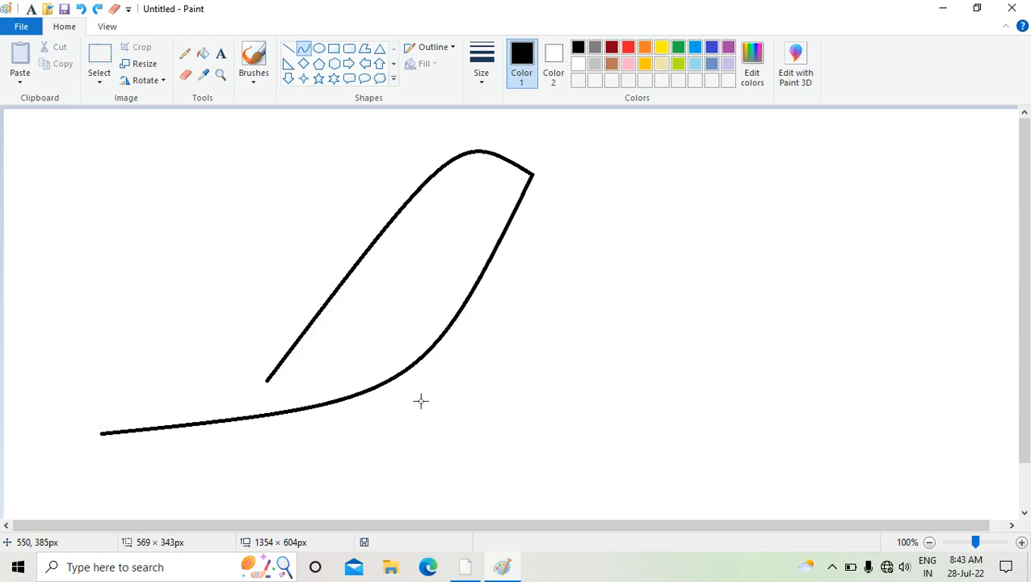
drag(420, 401, 416, 405)
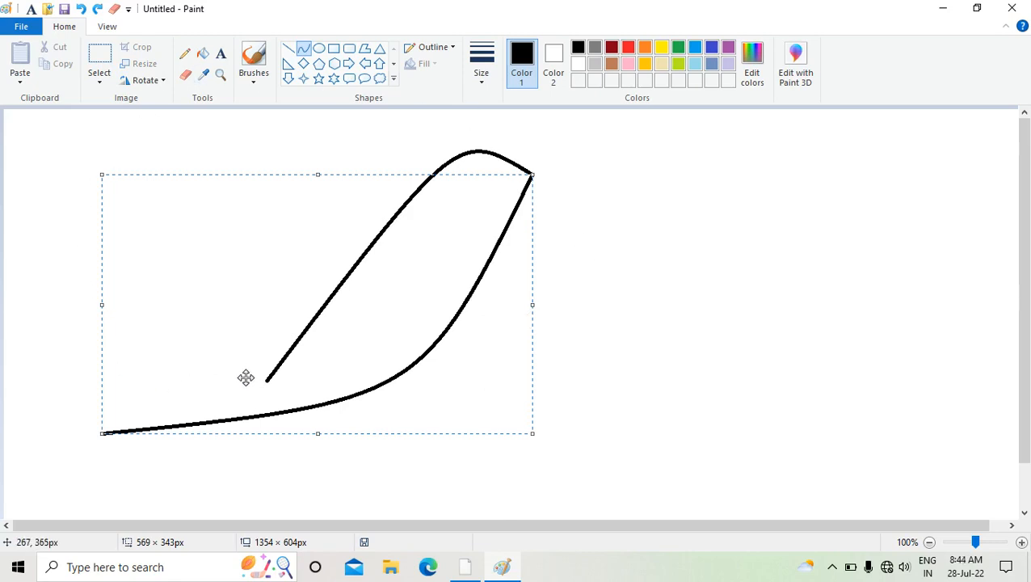
click(683, 258)
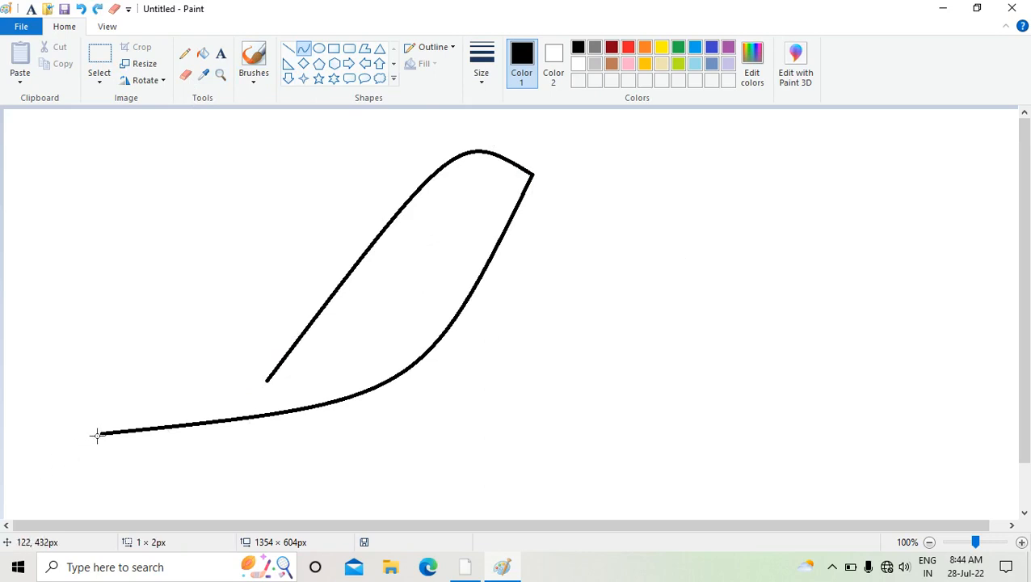
Join the lower left tip to the upper curve with a slightly sagging curve about 259 × 127 px.
mouse_move(101, 433)
mouse_down()
mouse_move(147, 386)
mouse_move(232, 340)
mouse_move(298, 339)
mouse_up()
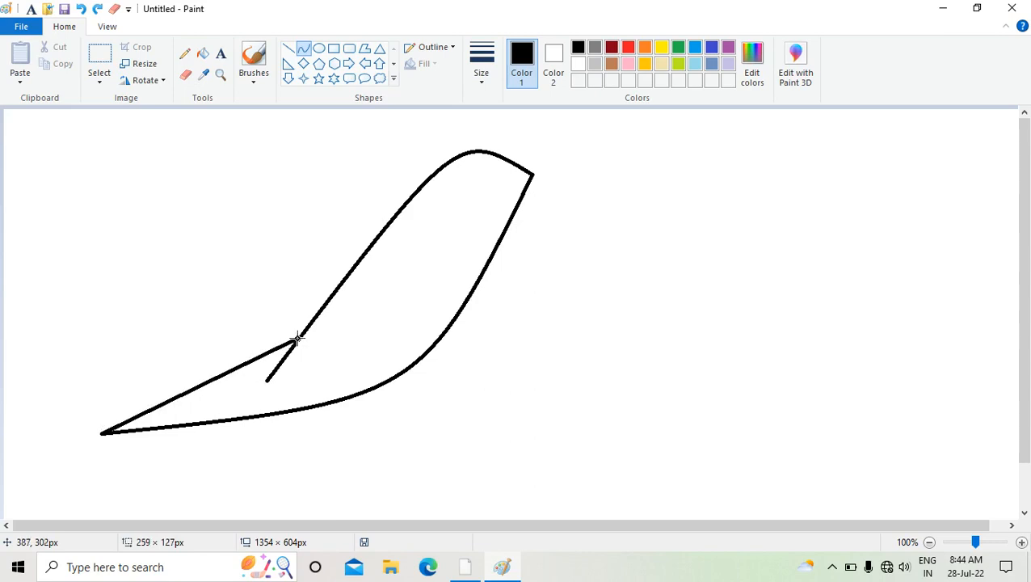
drag(204, 385, 213, 396)
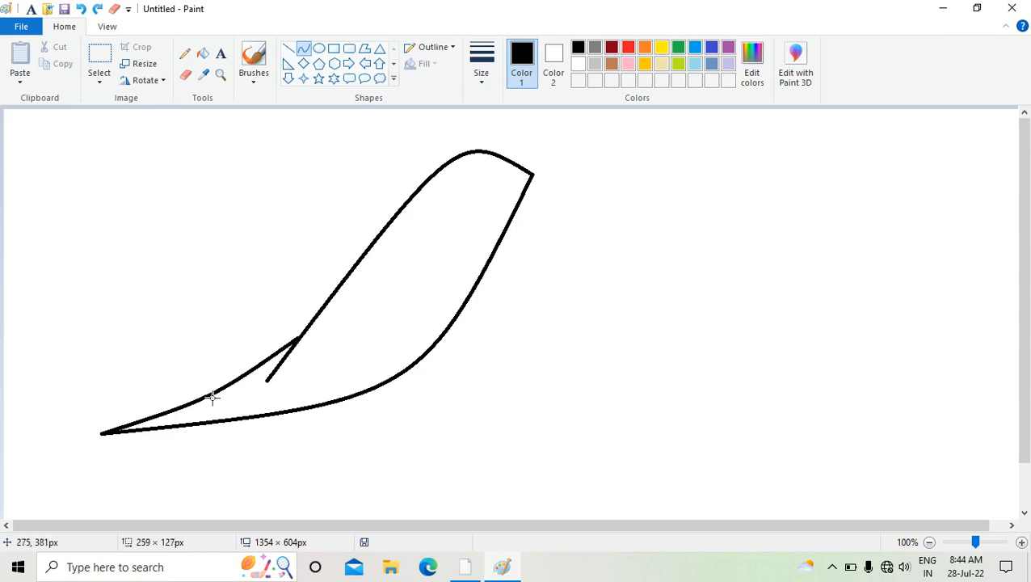
drag(212, 396, 212, 396)
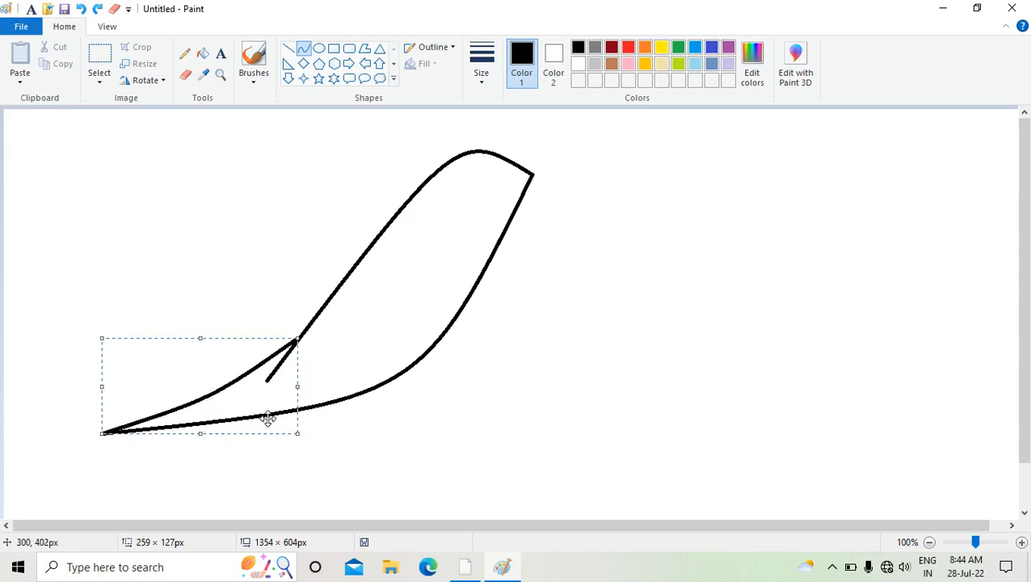
click(599, 271)
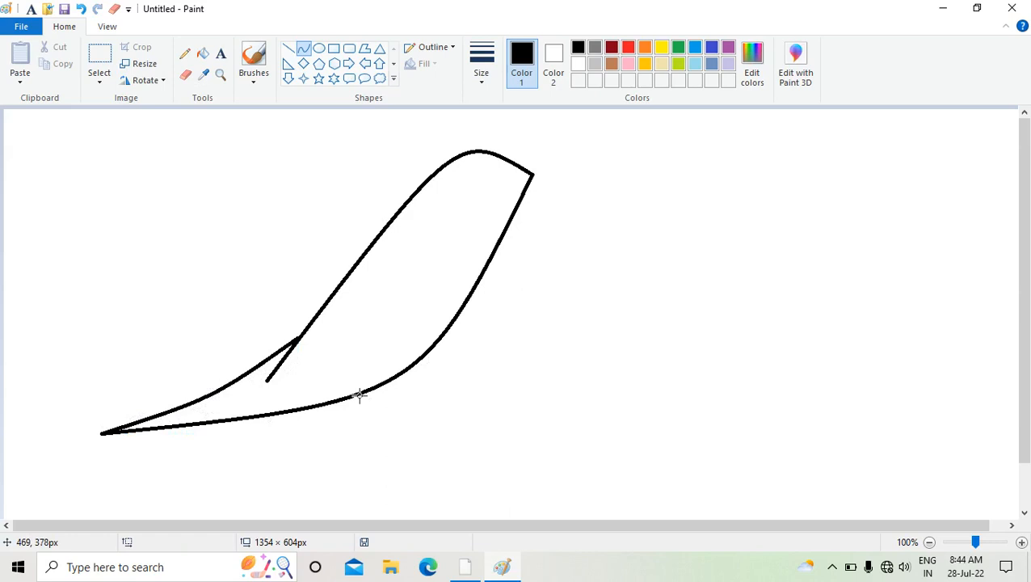
Extend the upper curve's lower end with a hooked curve about 179 × 229 px, and draw a bent curve about 116 × 201 px down from the body's underside.
scroll(359, 395, down, 1)
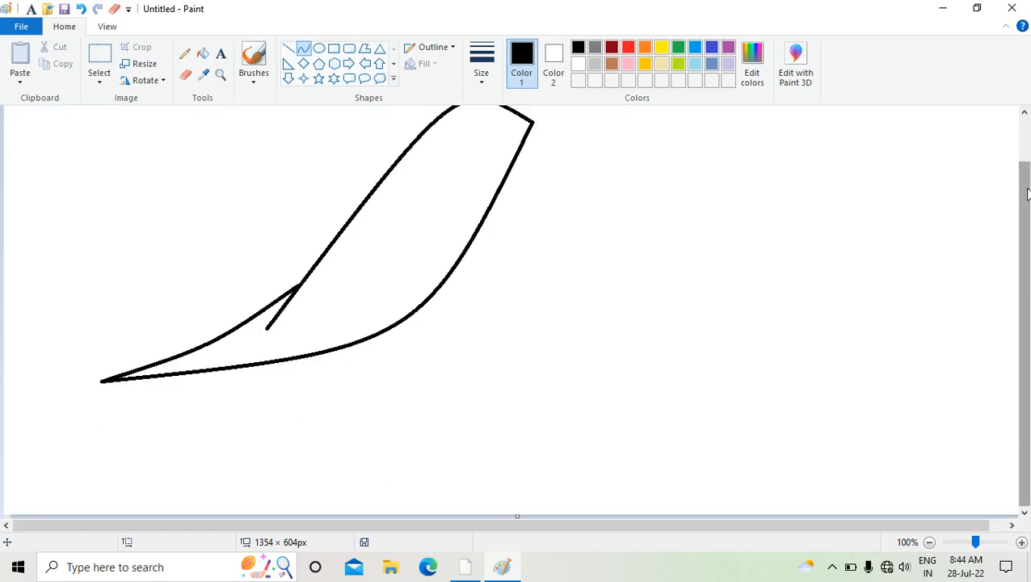
scroll(1027, 208, up, 1)
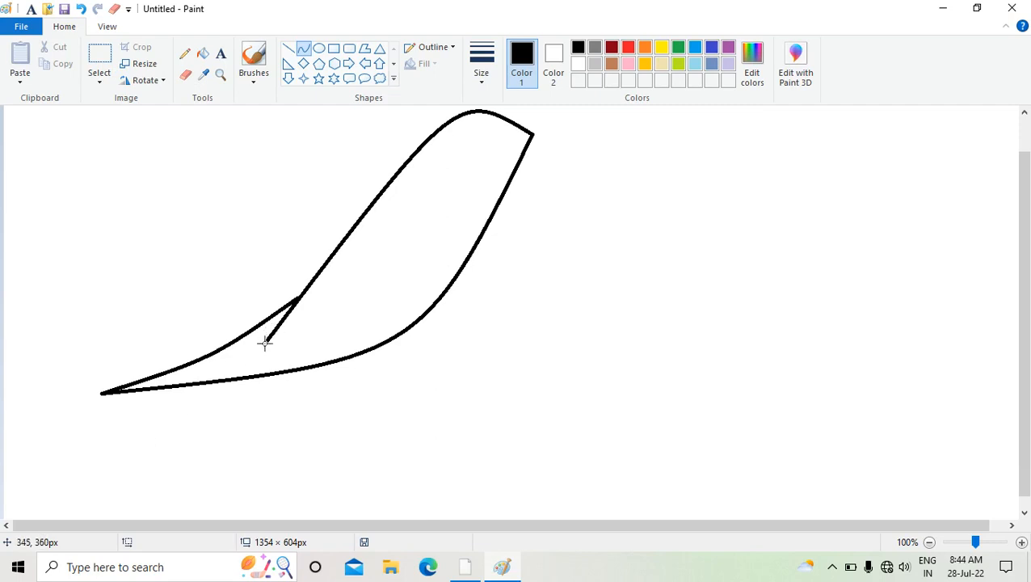
drag(268, 337, 133, 507)
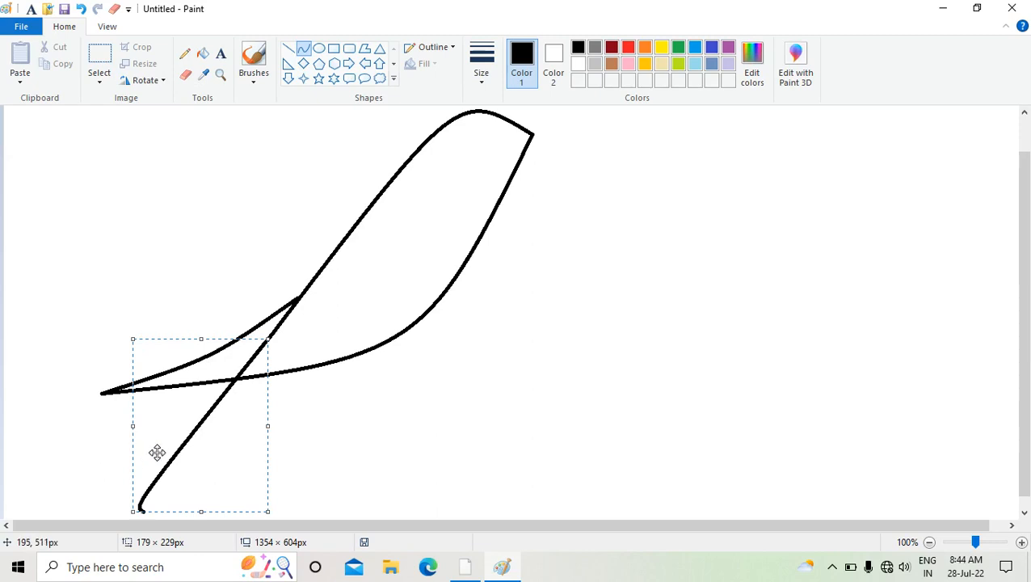
click(325, 472)
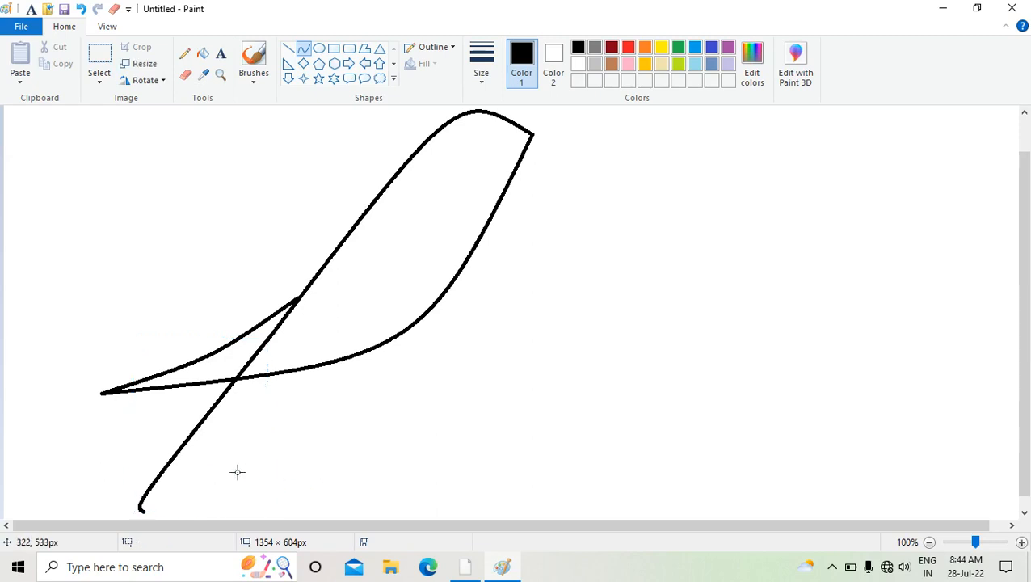
drag(285, 371, 199, 515)
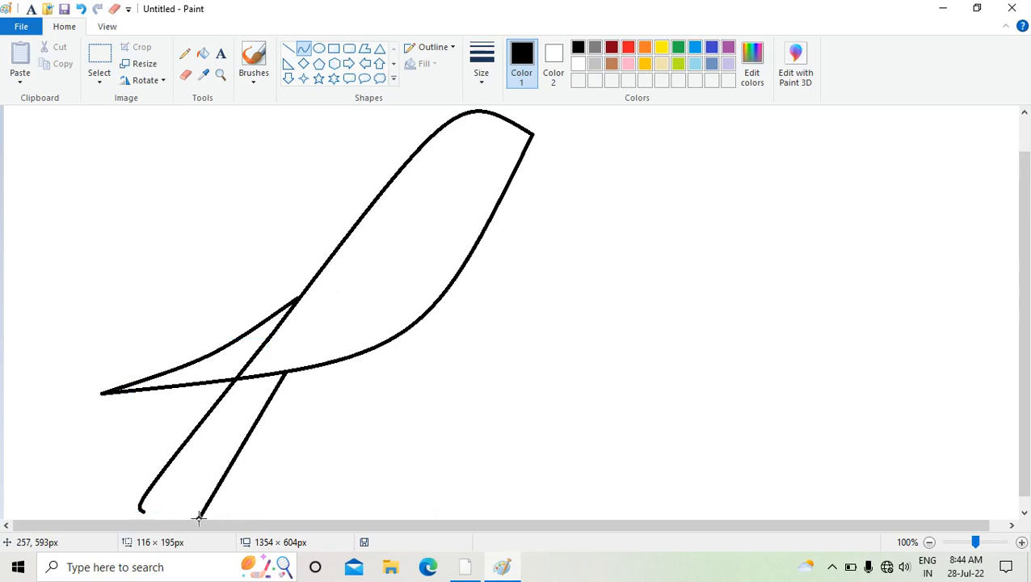
mouse_move(202, 513)
mouse_down()
mouse_move(234, 503)
mouse_move(234, 523)
mouse_move(232, 513)
mouse_up()
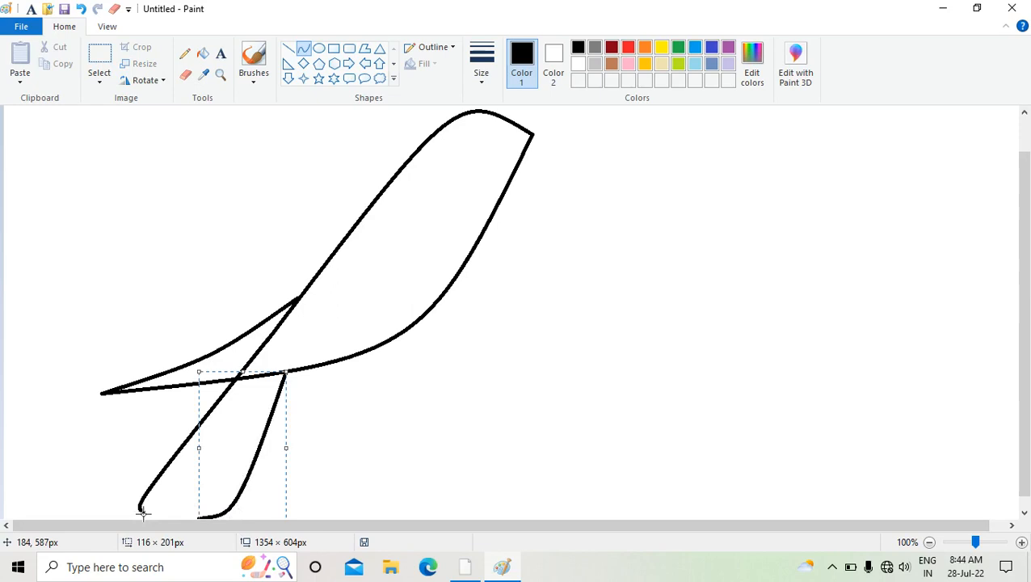
Close the tail's open lower end with a nearly flat curve about 84 × 8 px between its two sides.
drag(142, 509, 204, 514)
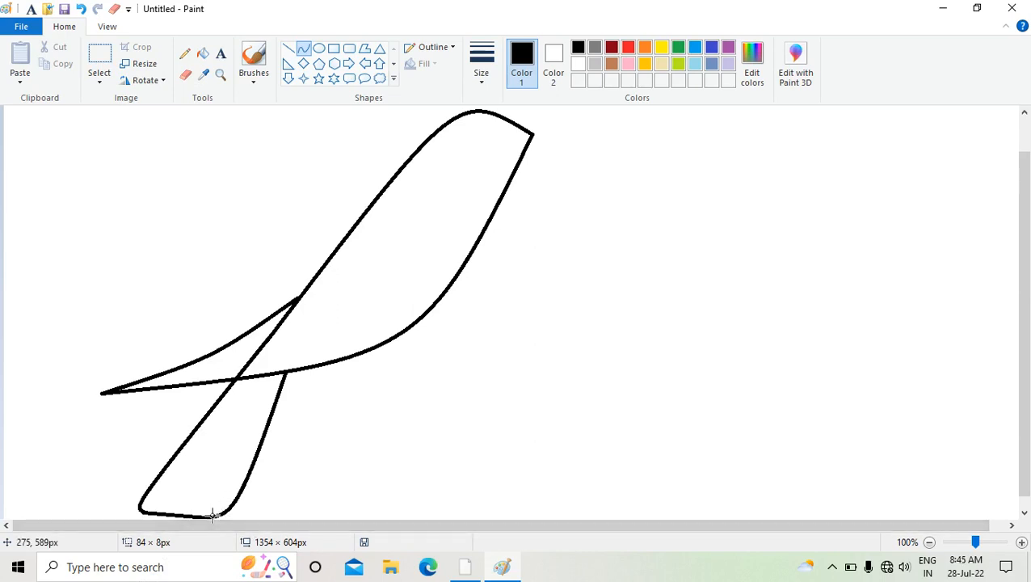
drag(212, 515, 232, 497)
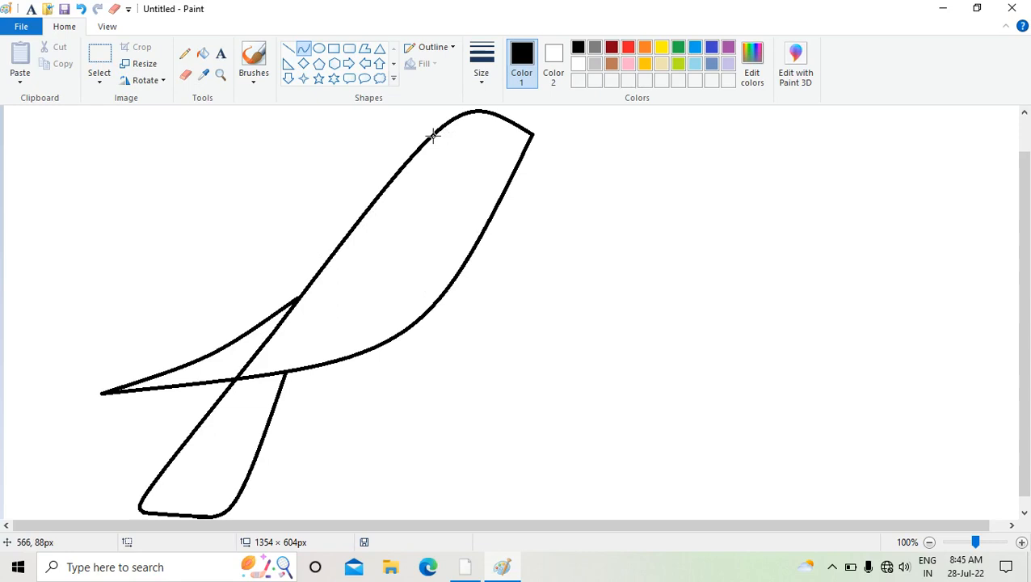
Draw a neck band of two parallel sagging curves, about 91 × 80 px and 96 × 84 px, and undo the stray dot below it.
drag(434, 133, 502, 191)
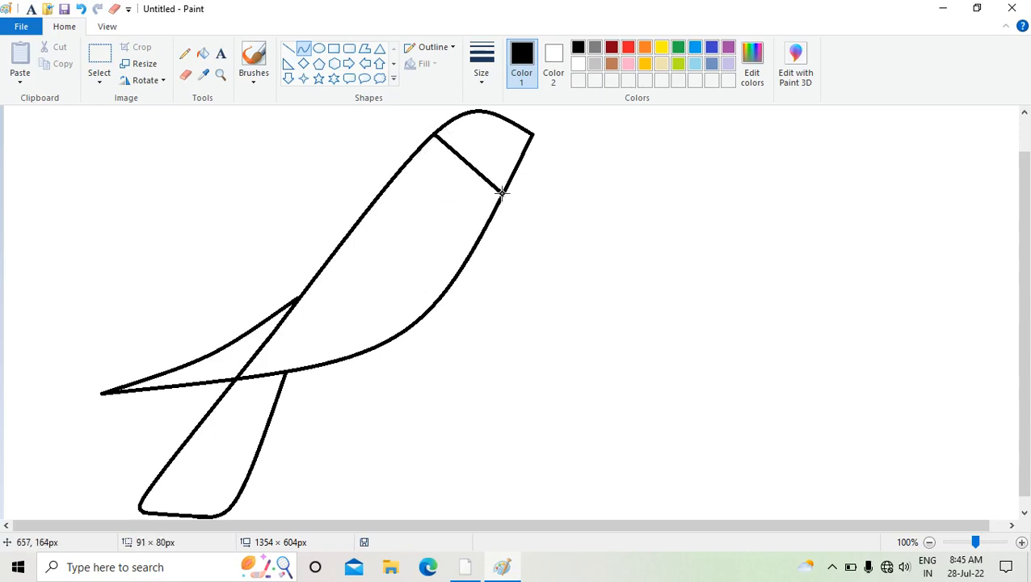
mouse_move(459, 161)
mouse_down()
mouse_move(444, 182)
mouse_move(459, 179)
mouse_up()
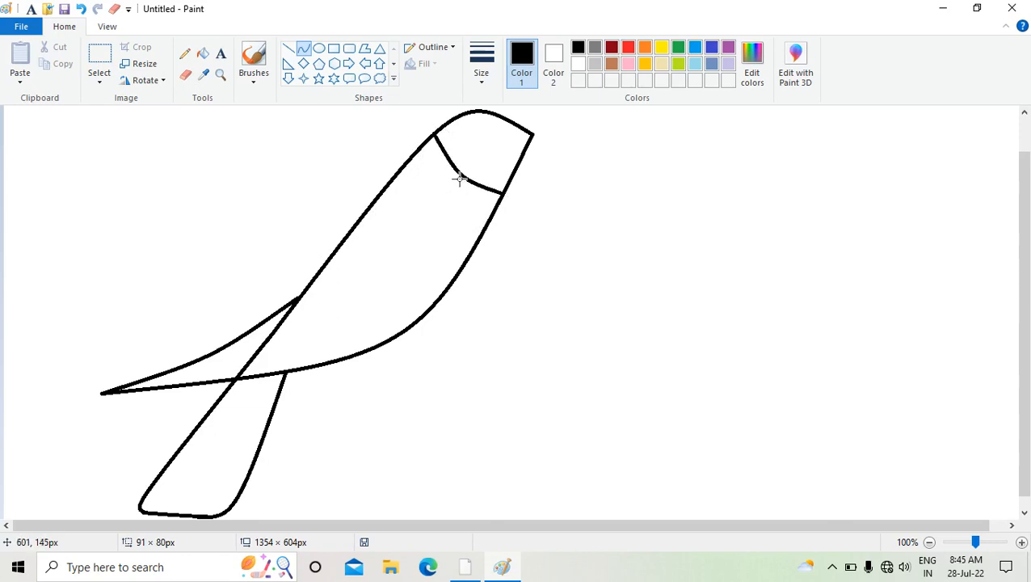
drag(459, 179, 460, 175)
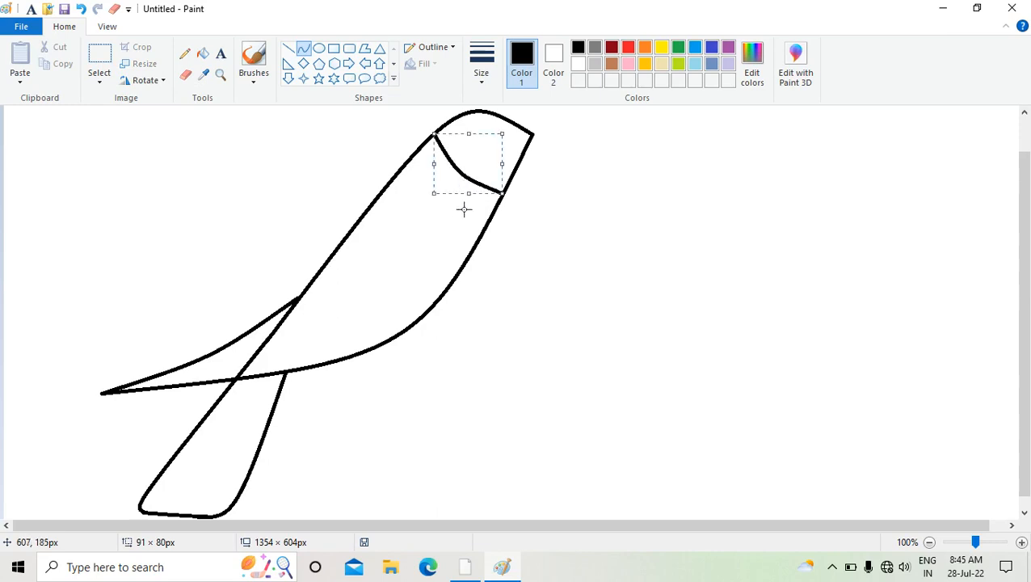
click(445, 210)
drag(425, 142, 449, 185)
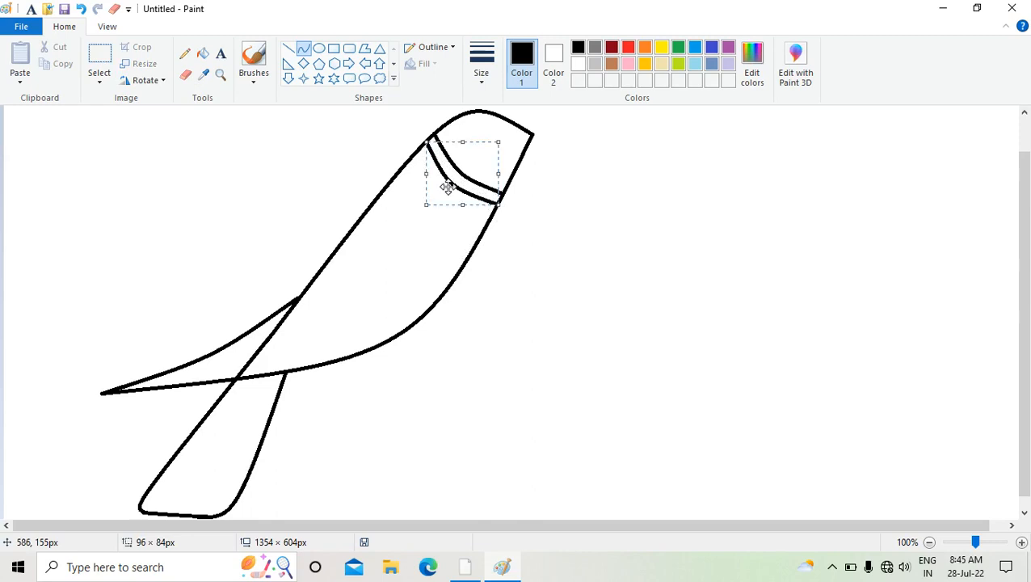
click(475, 241)
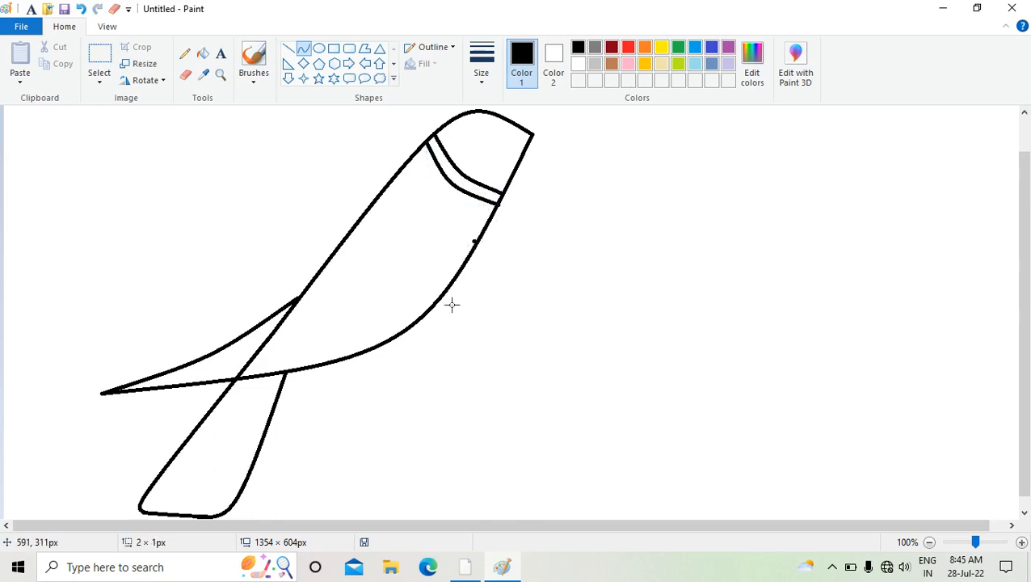
key(ctrl+z)
Draw the bird's eye in the head as a small ellipse with a smaller ellipse inside it.
click(319, 52)
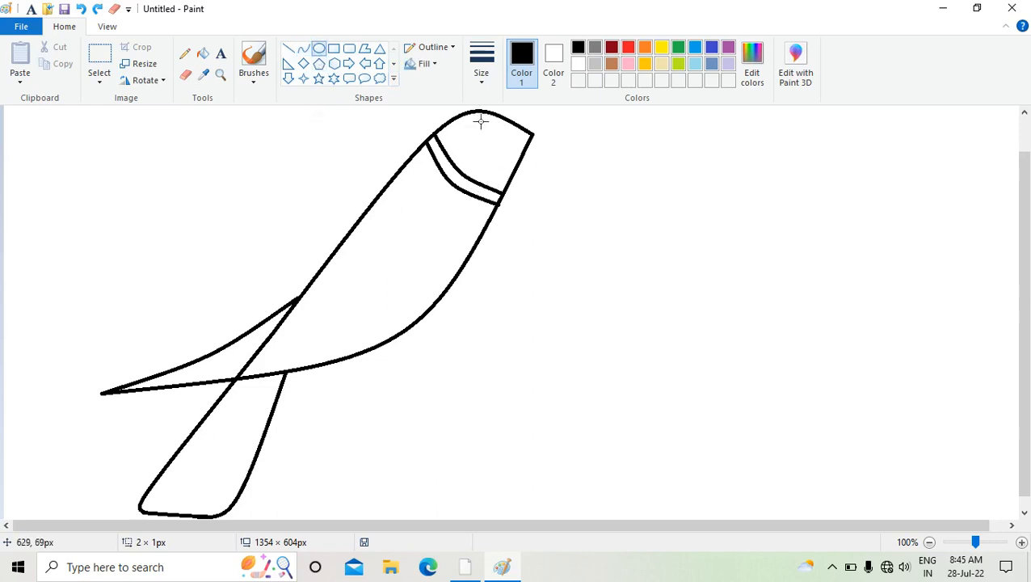
drag(476, 122, 494, 130)
click(534, 147)
click(549, 149)
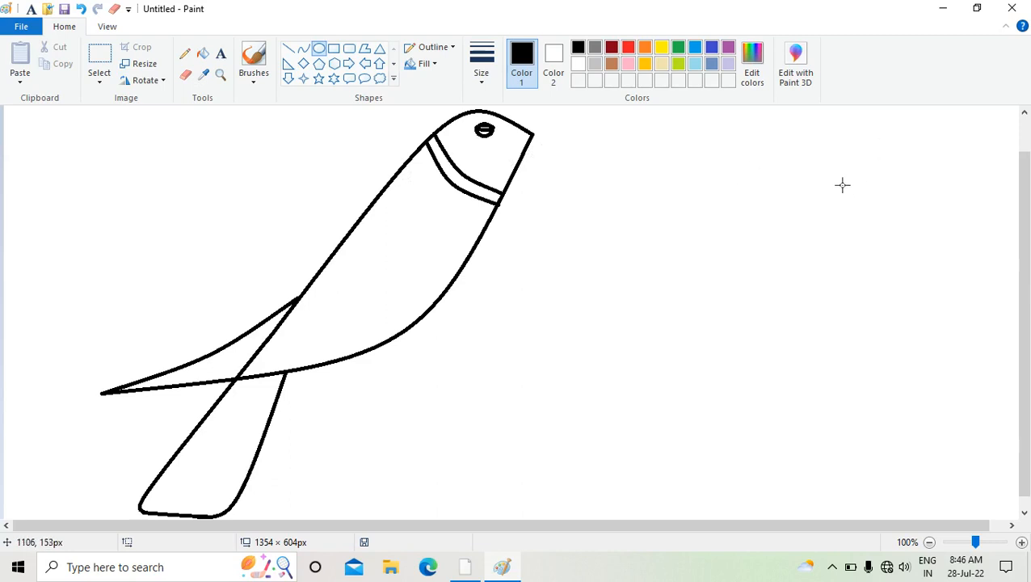
Draw a circle in the empty area beside the bird, copy it, and place the pasted copy over the original.
drag(828, 157, 944, 240)
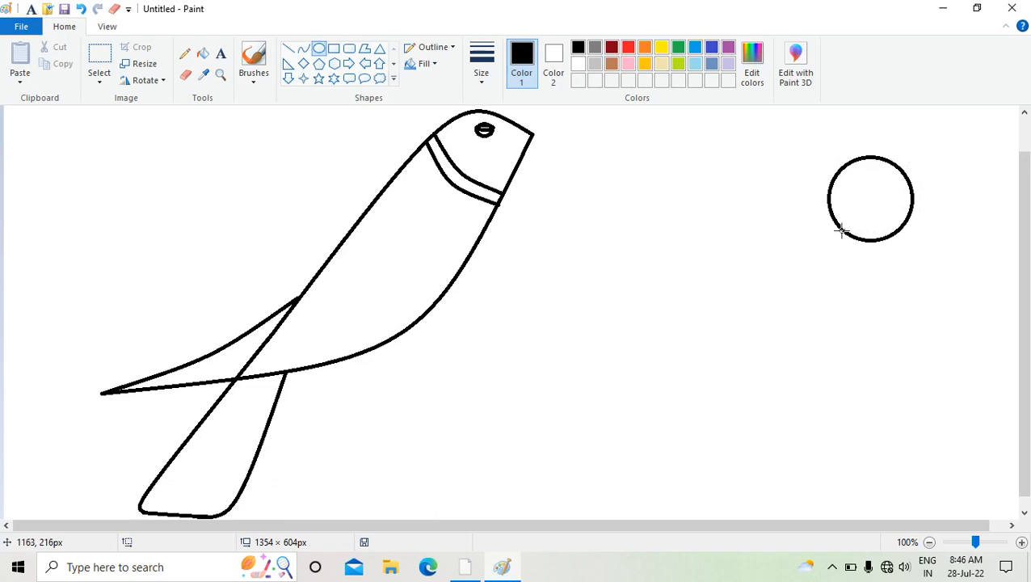
click(92, 70)
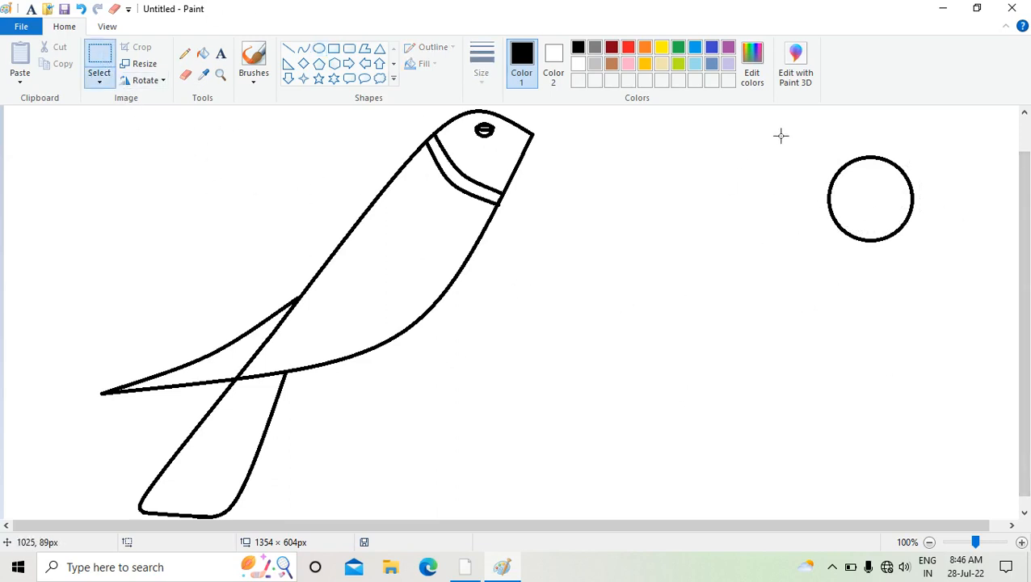
drag(837, 175, 945, 271)
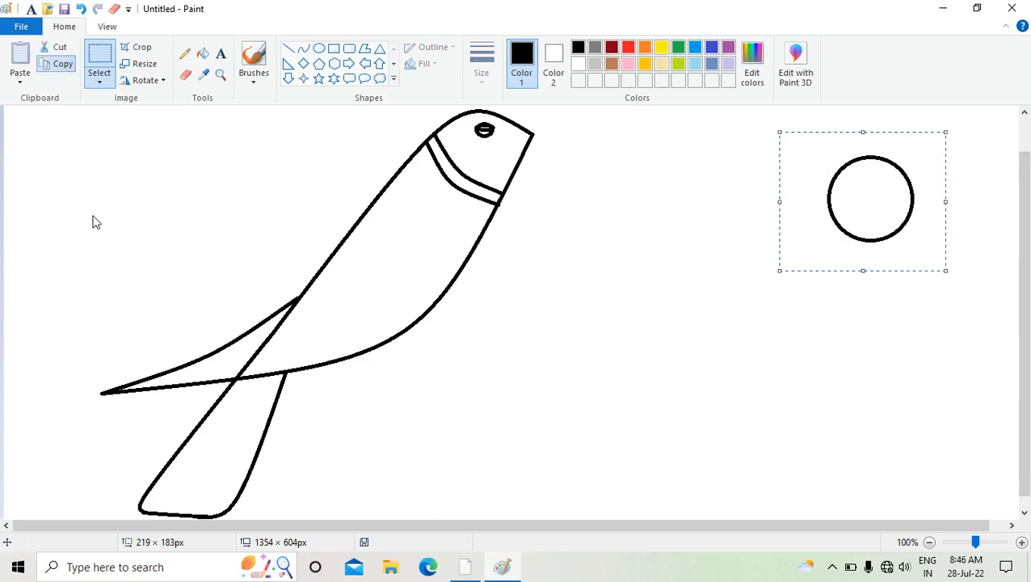
click(16, 55)
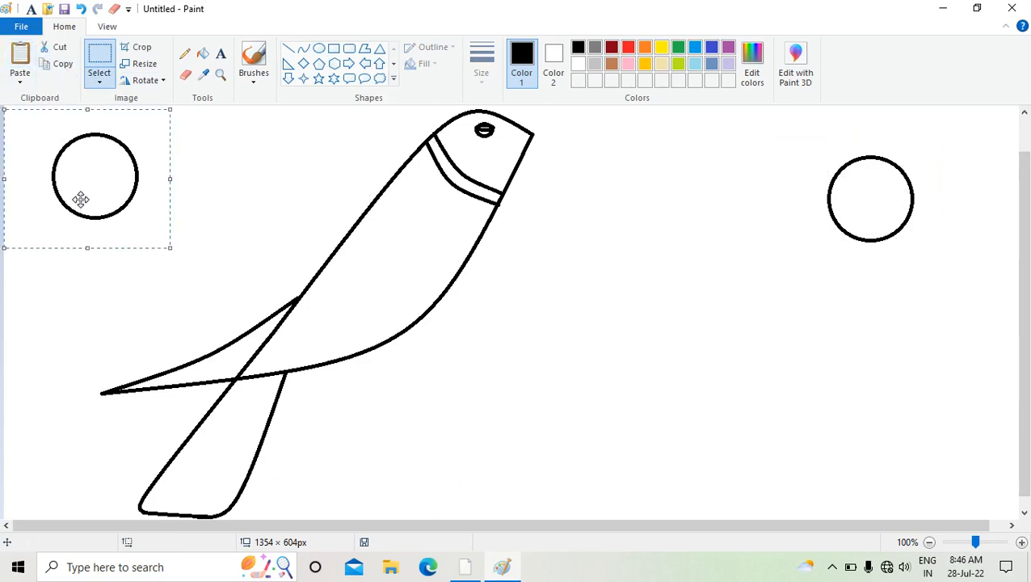
drag(63, 174, 832, 208)
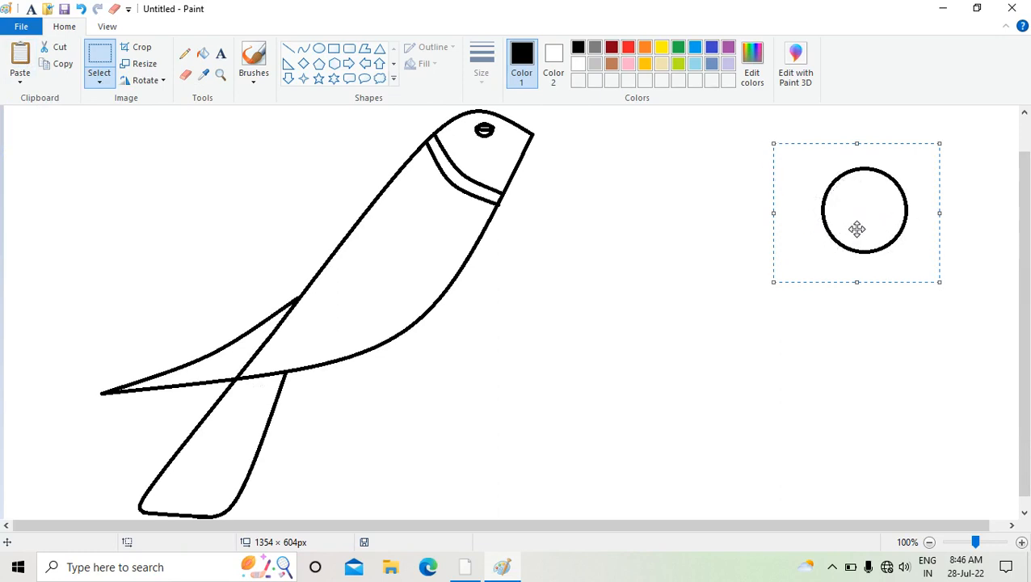
drag(856, 229, 868, 250)
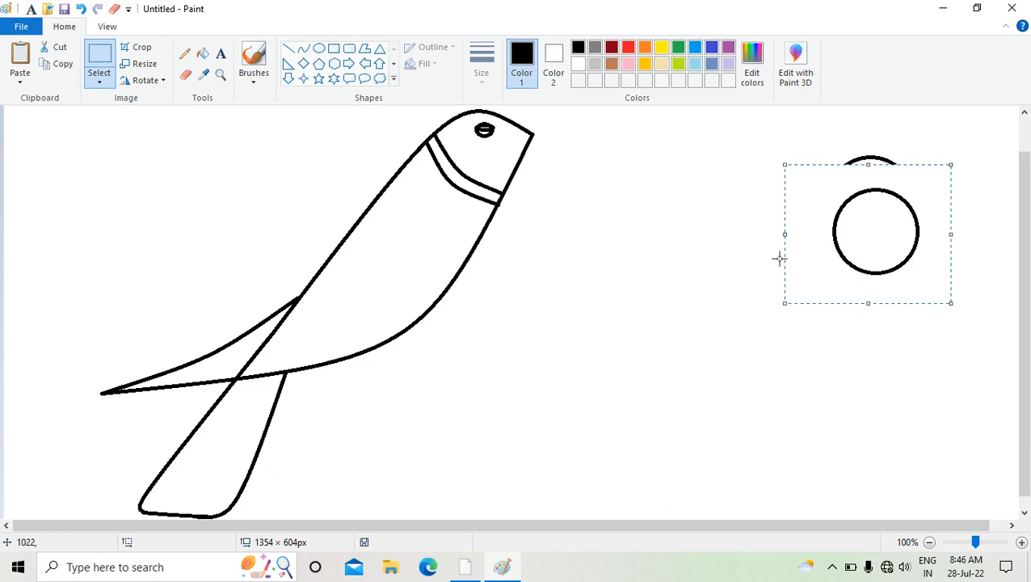
drag(867, 262, 863, 250)
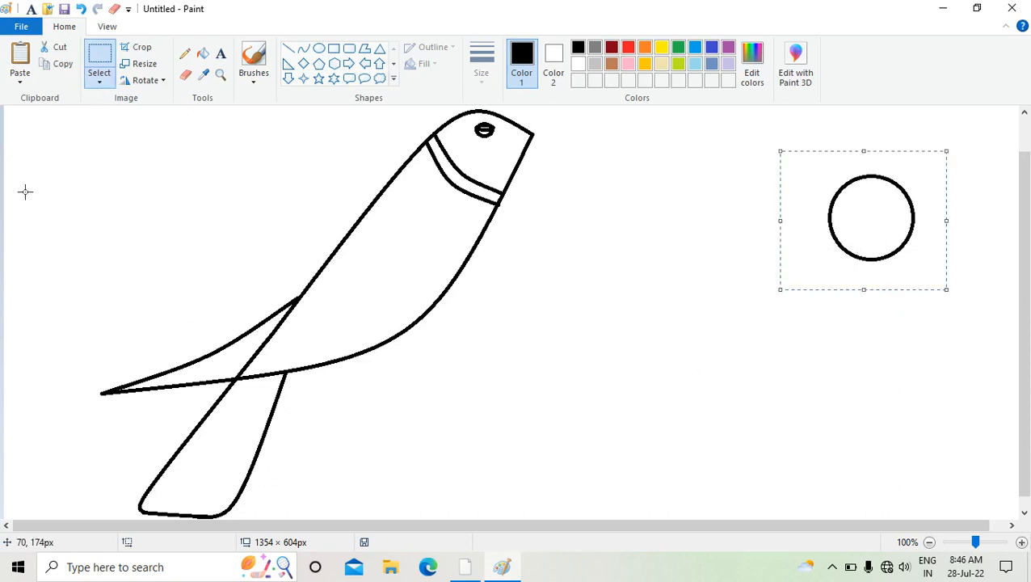
Turn on transparent selection and offset the copied circle sideways at the same height so the two circles overlap.
click(102, 86)
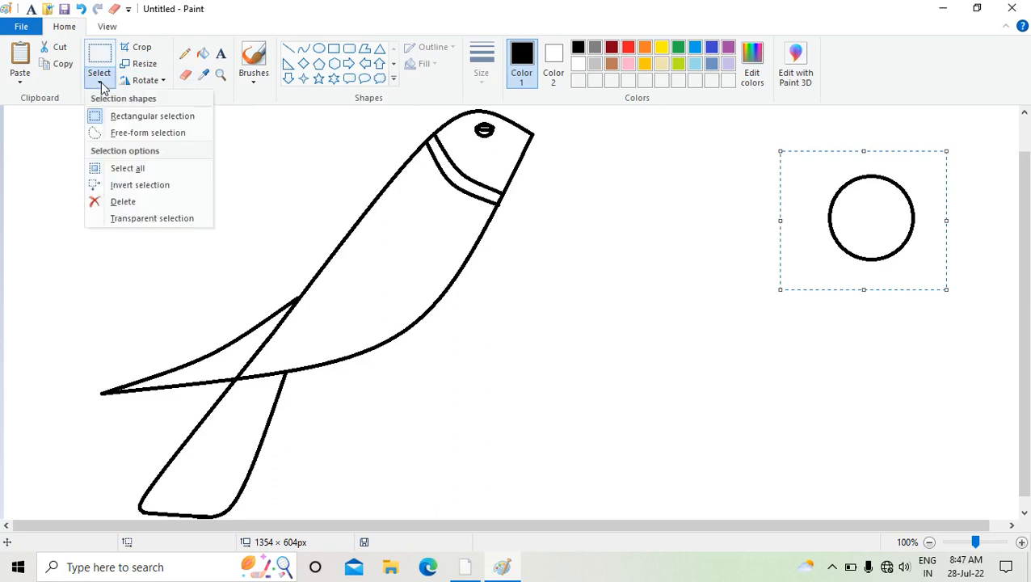
click(146, 219)
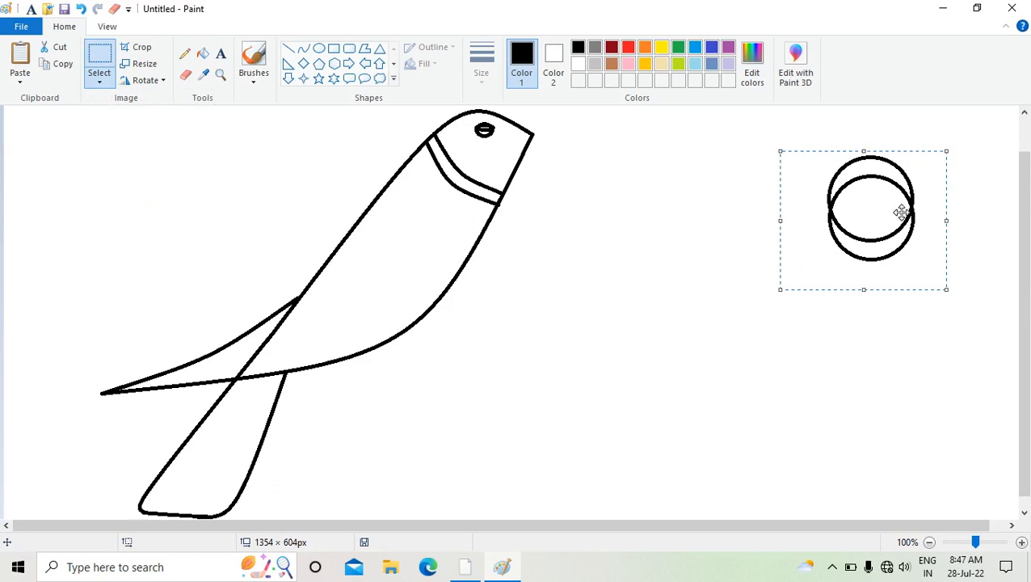
click(901, 260)
drag(901, 260, 917, 242)
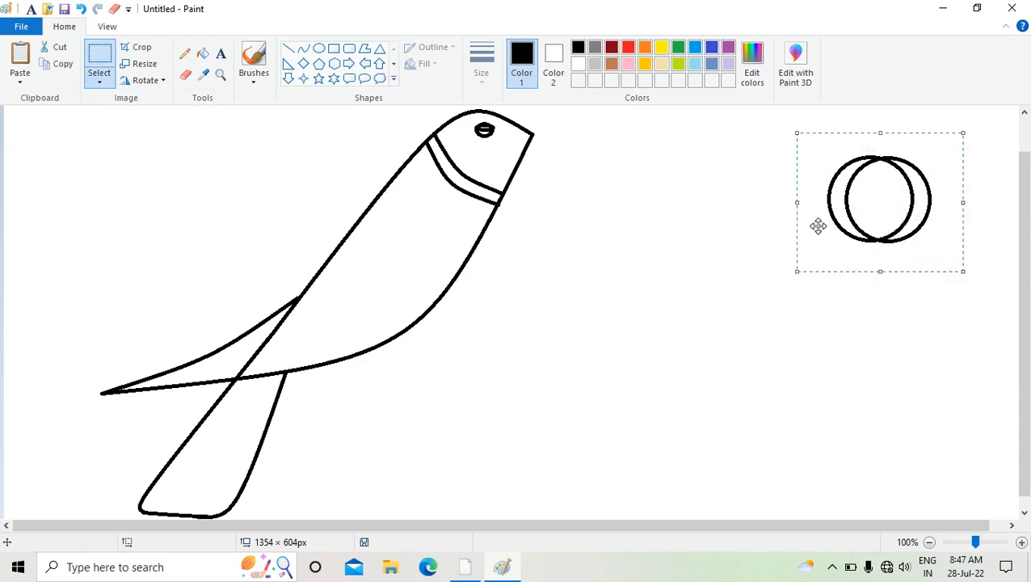
click(916, 383)
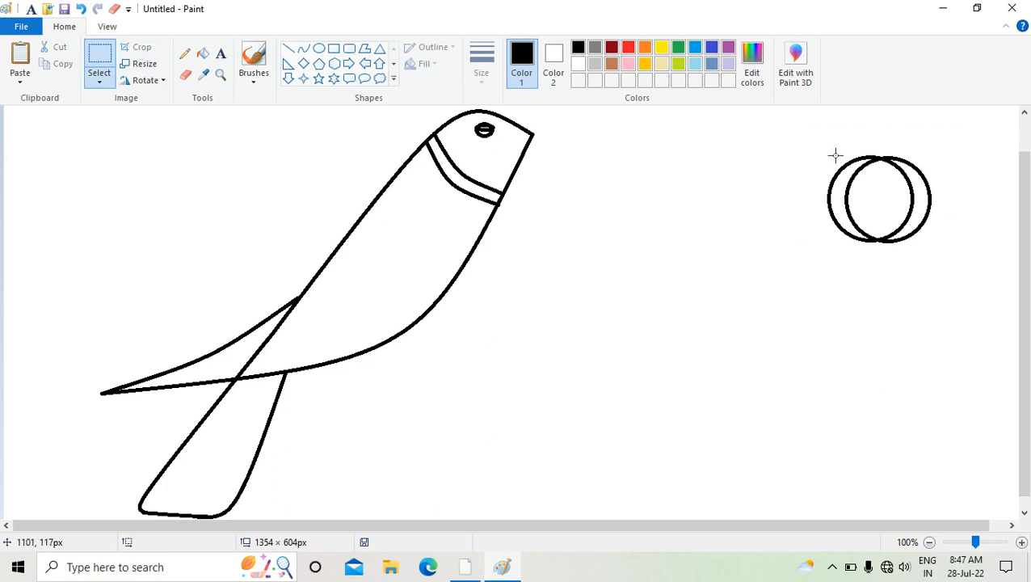
Cut the upper left part of the overlapping circles, about 102 × 83 px, and paste it at the tip of the bird's head.
drag(804, 122, 882, 183)
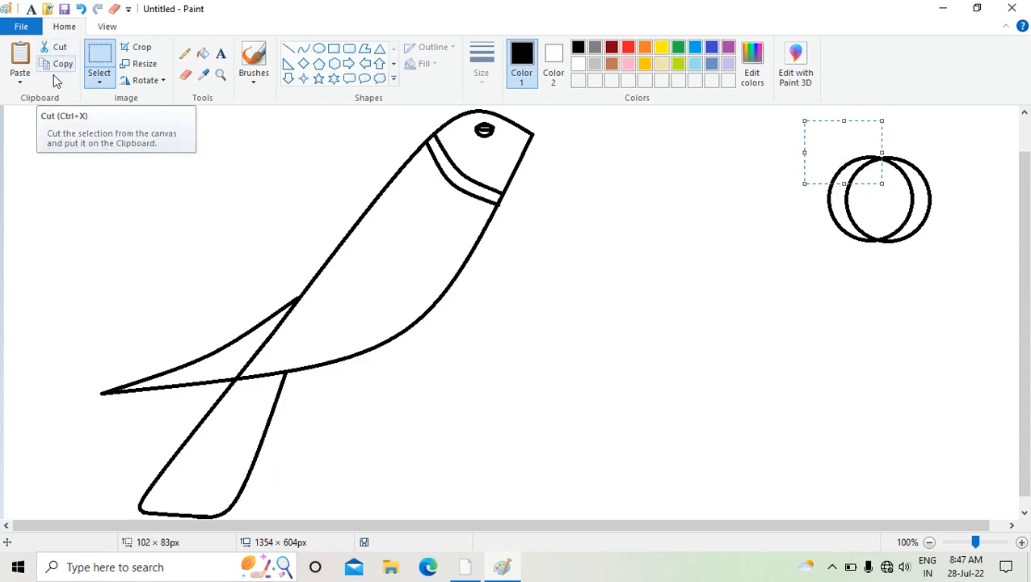
click(60, 49)
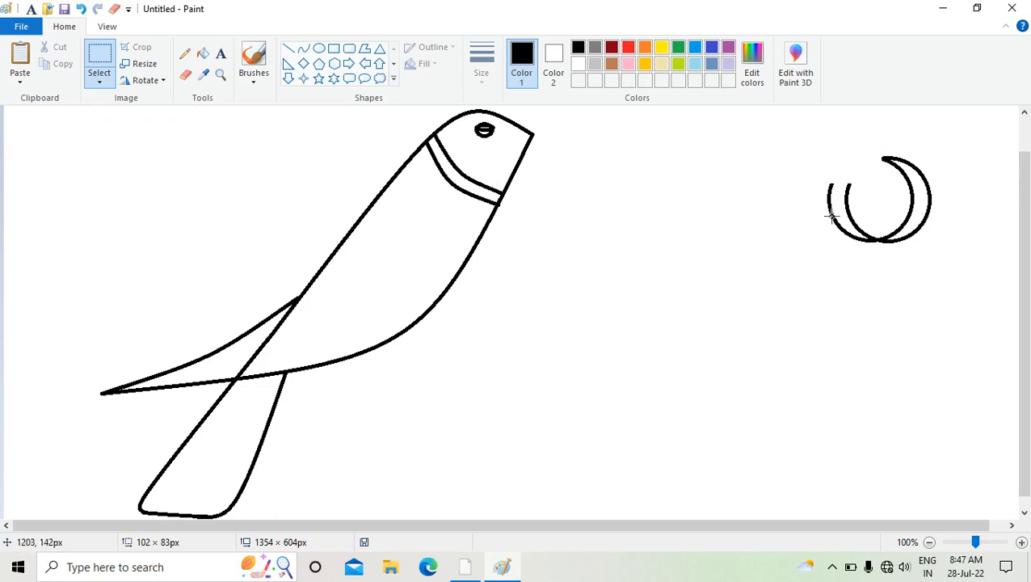
click(22, 56)
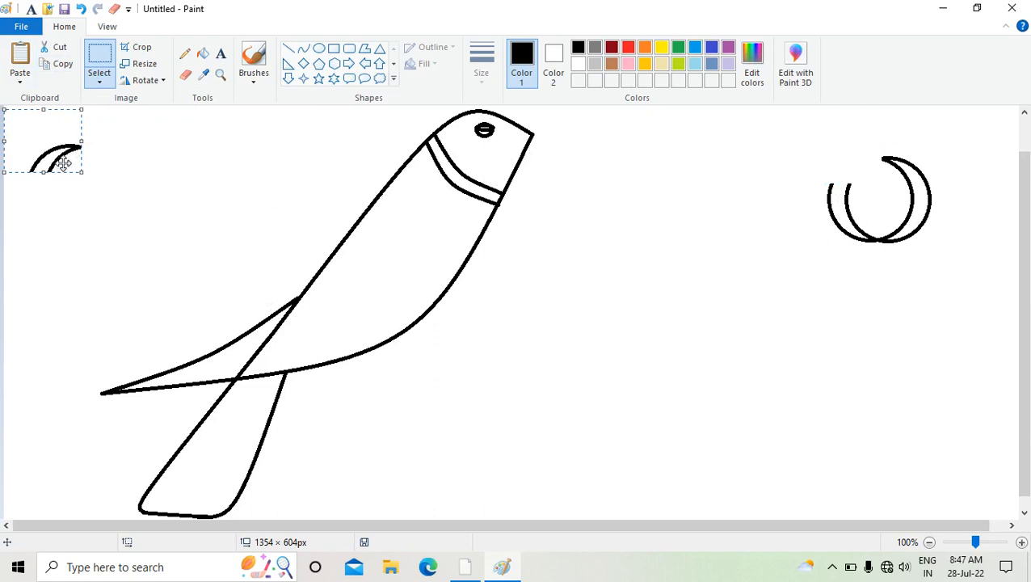
drag(51, 151, 546, 113)
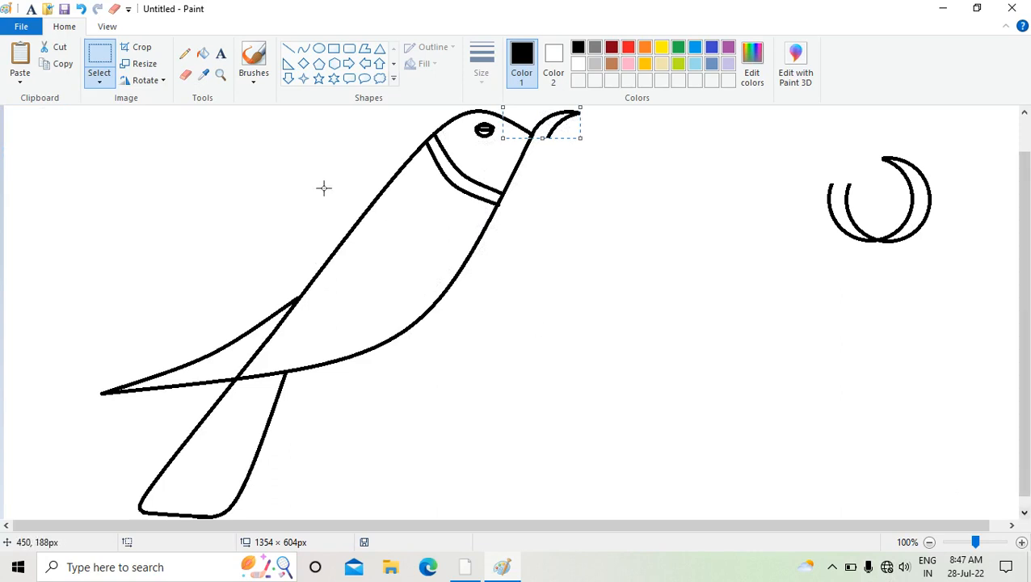
Rotate the pasted crescent right 90° and fit it against the front of the head as a downward-hooked beak.
click(151, 82)
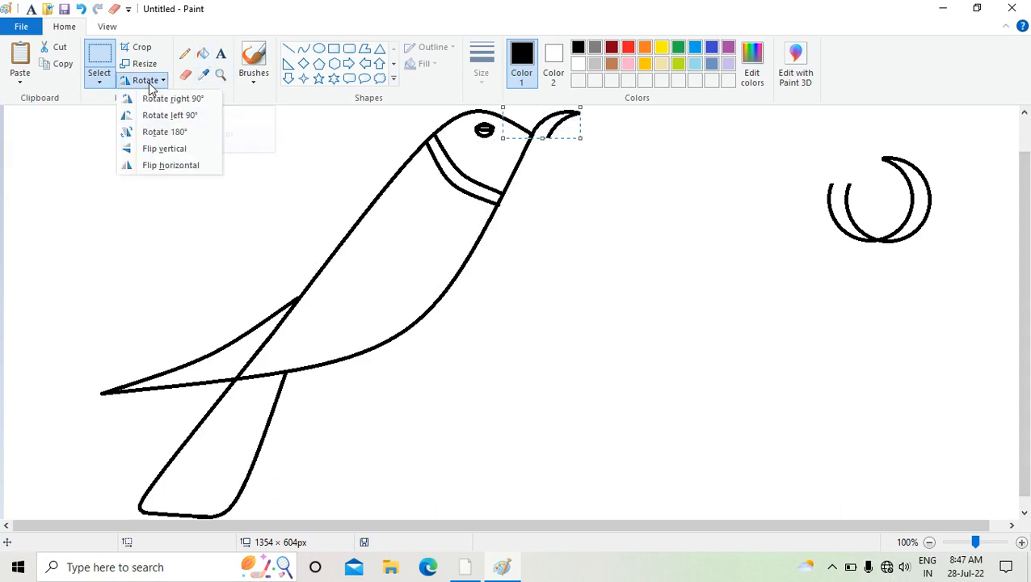
click(186, 103)
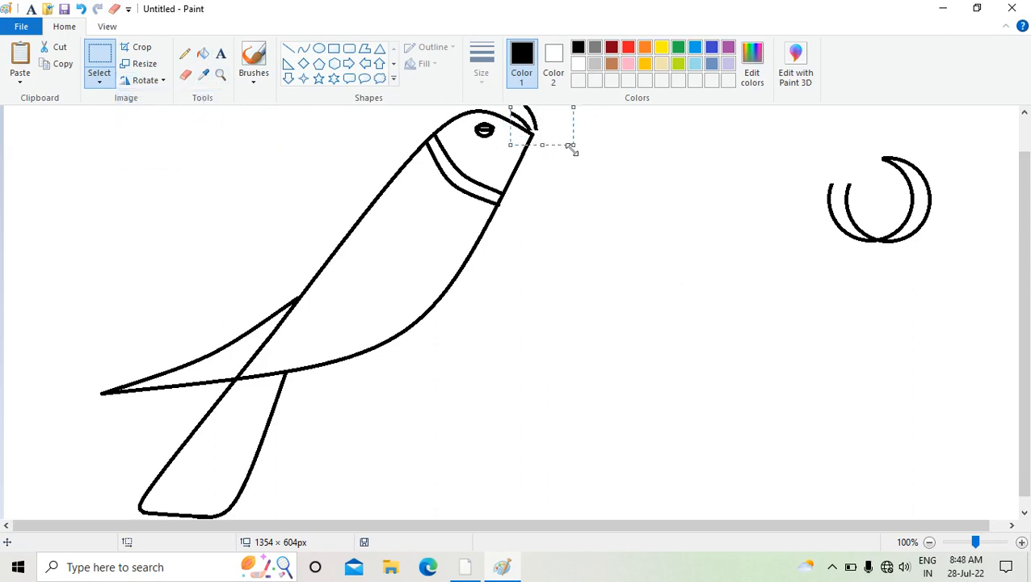
drag(571, 148, 563, 167)
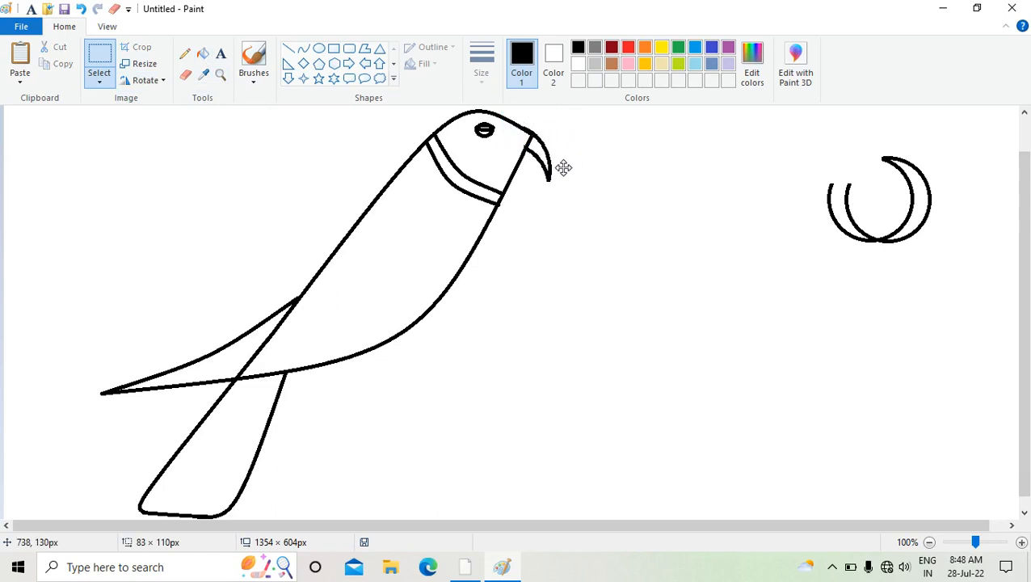
click(893, 132)
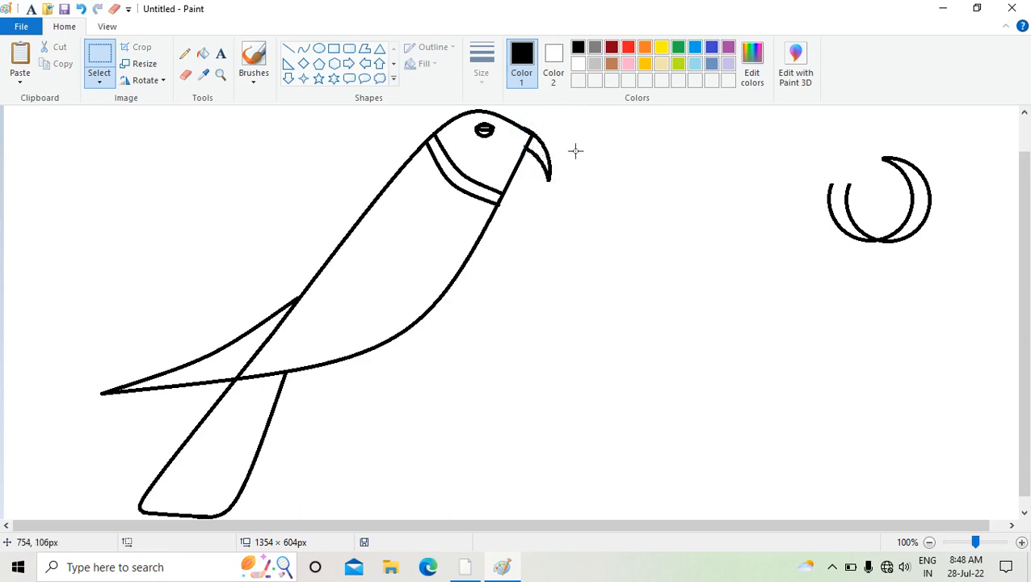
Draw the lower beak as a small curve about 29 × 16 px from the throat to the hooked upper beak.
click(303, 48)
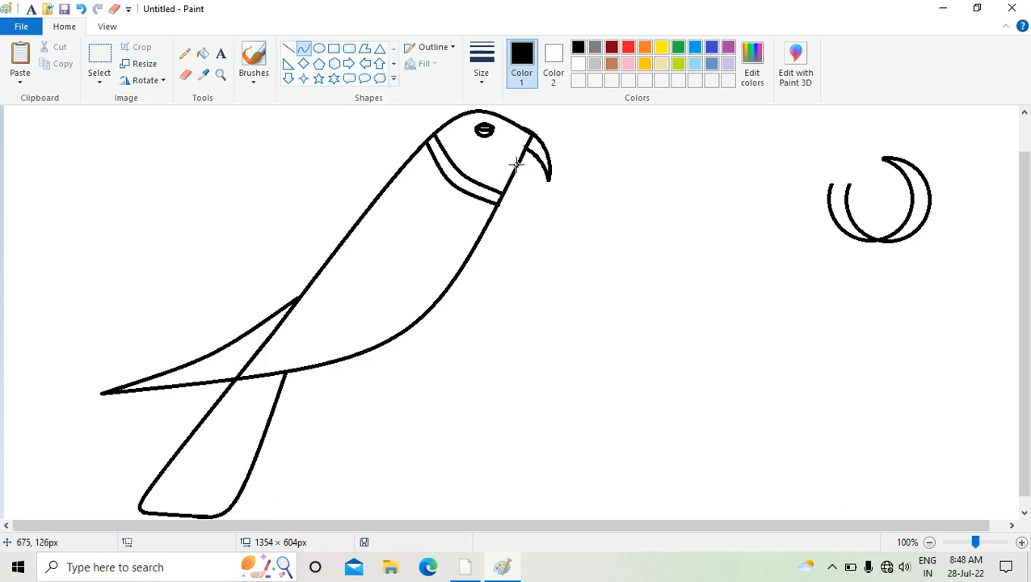
drag(518, 163, 529, 160)
drag(526, 166, 530, 164)
drag(528, 165, 530, 161)
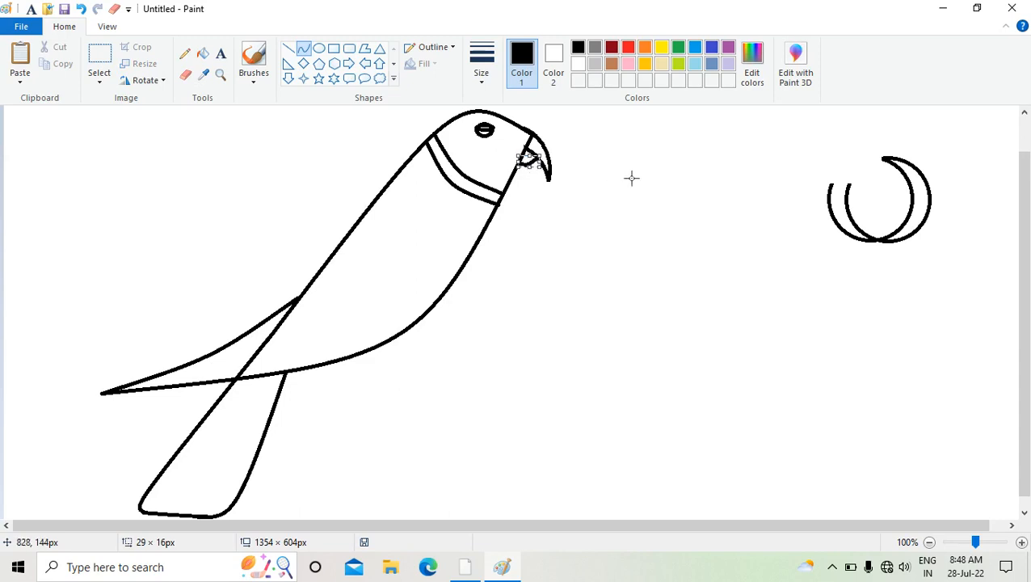
click(945, 192)
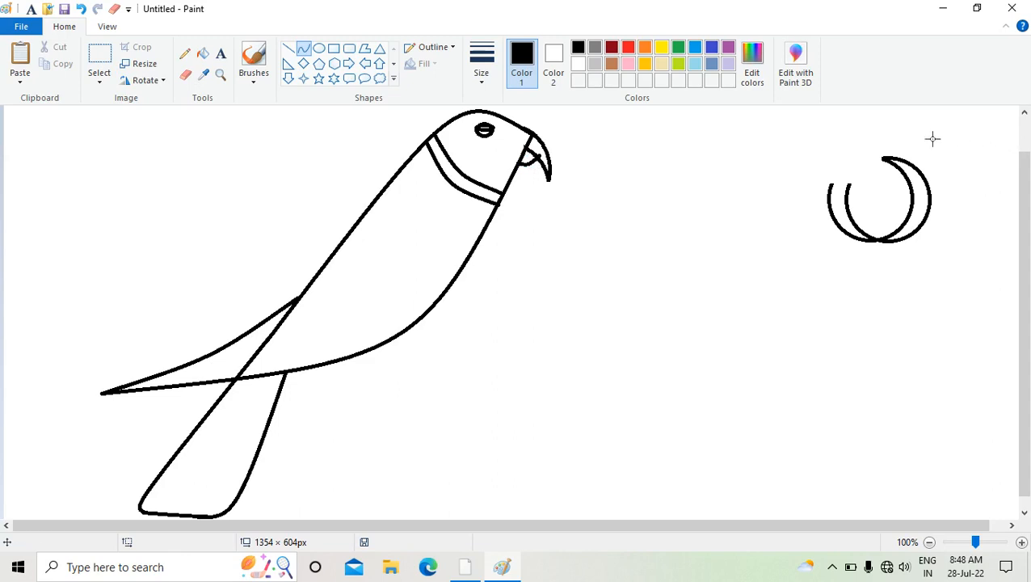
Draw two legs below the body's underside as two close pairs of vertical lines about 85 px long, and undo the stray mark beside them.
click(288, 50)
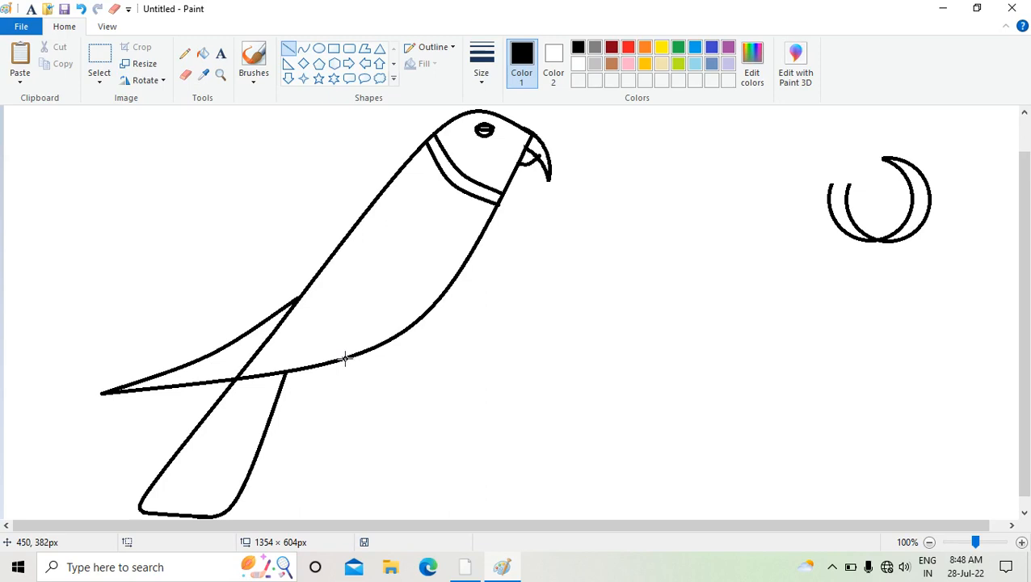
drag(345, 359, 354, 417)
click(371, 395)
drag(350, 357, 350, 416)
click(376, 392)
drag(361, 352, 385, 416)
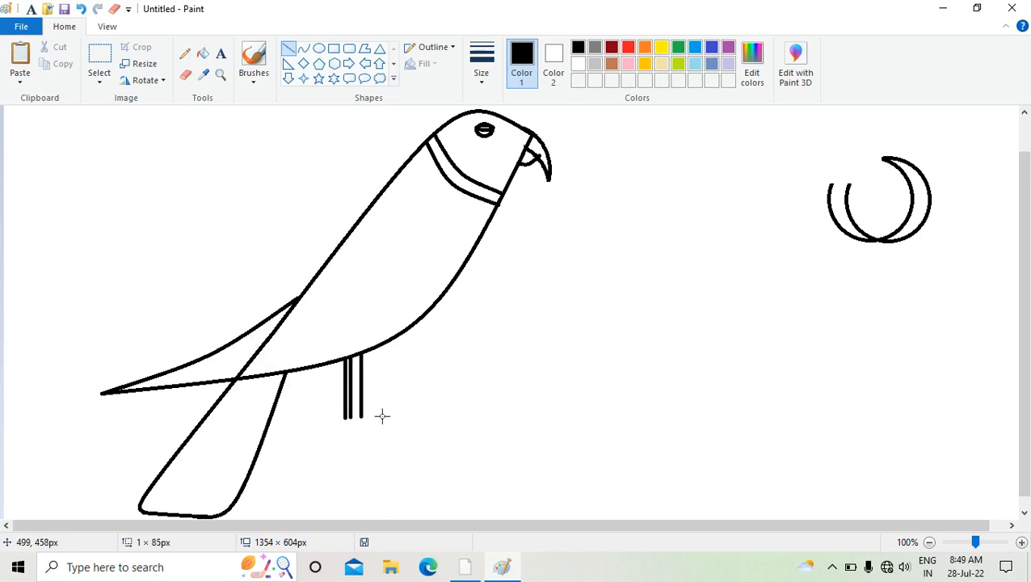
click(361, 353)
mouse_move(366, 350)
mouse_down()
mouse_move(252, 347)
mouse_move(296, 408)
mouse_move(320, 387)
mouse_move(360, 417)
mouse_up()
drag(362, 415, 362, 416)
click(397, 413)
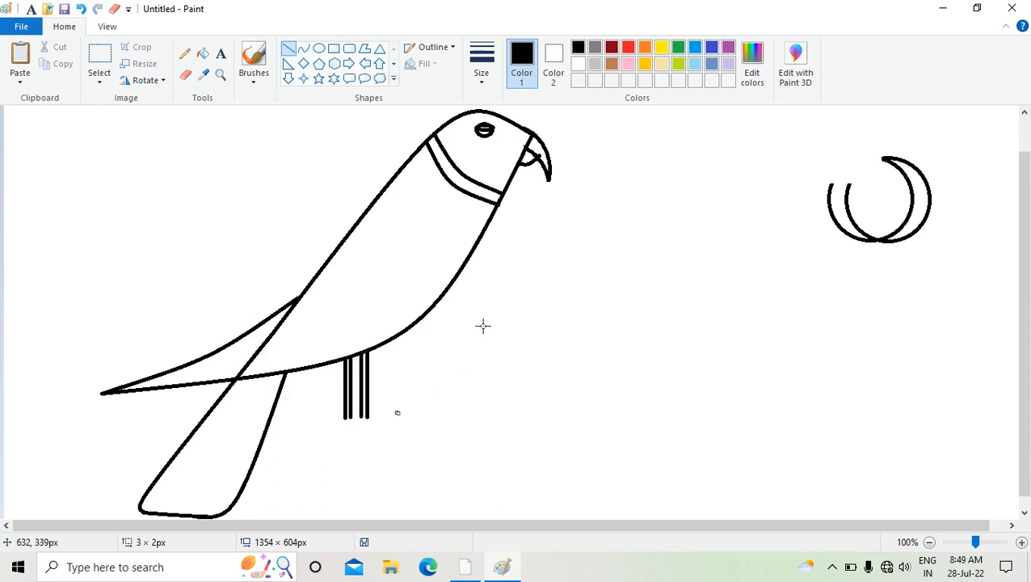
key(ctrl+z)
Draw a wide, flat rectangle directly beneath the bird's legs as the bar of a perch.
click(334, 50)
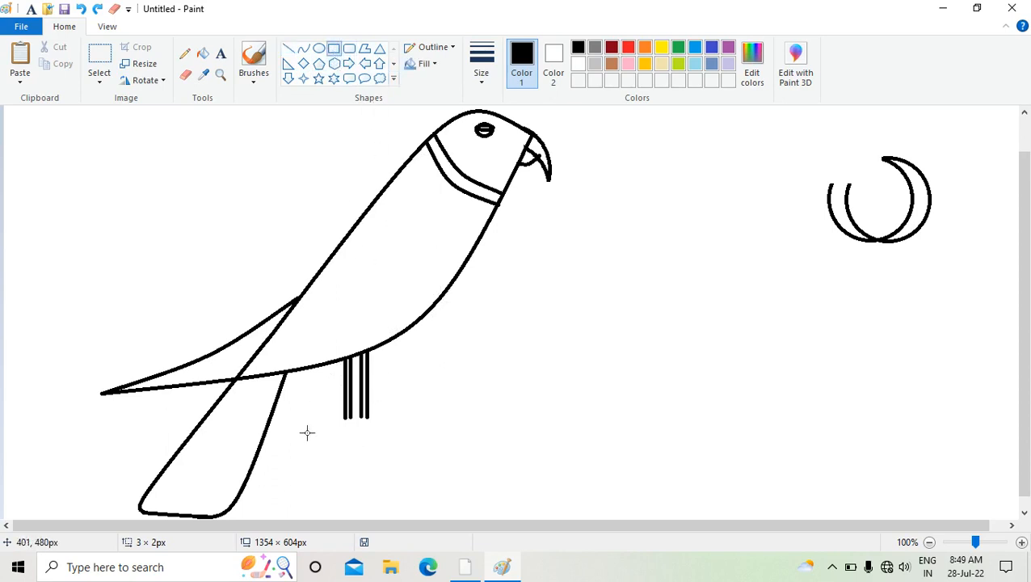
drag(304, 420, 410, 443)
click(551, 445)
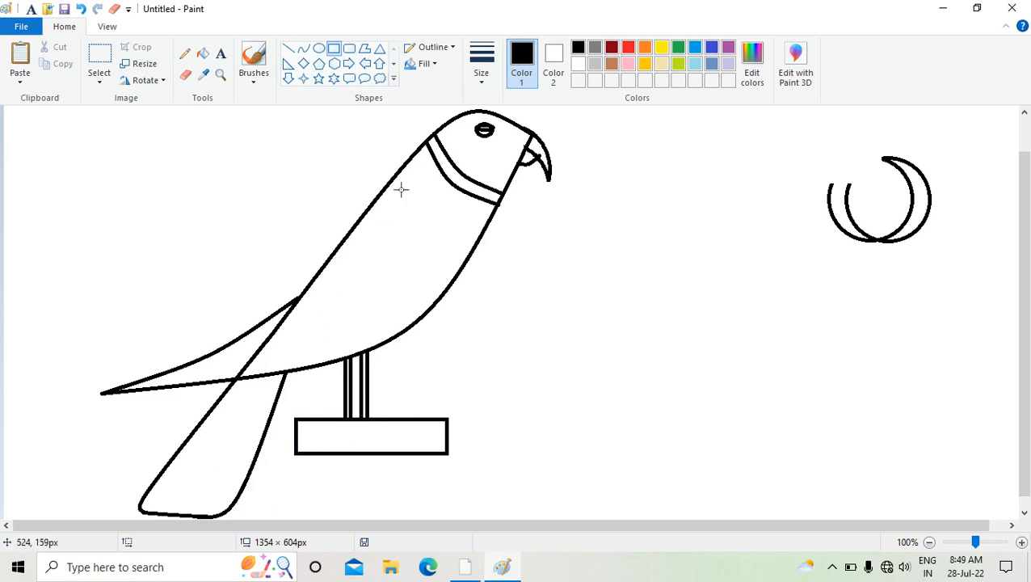
Draw a narrow upright ellipse at each end of the perch bar, slightly taller than the bar, as end caps.
click(319, 48)
drag(444, 408, 472, 459)
click(292, 440)
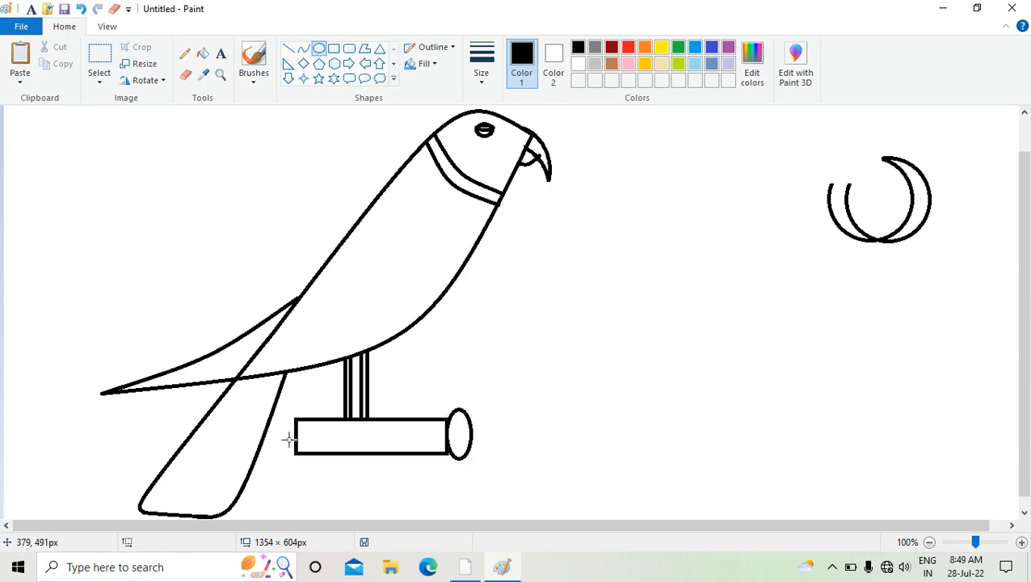
drag(278, 412, 296, 464)
click(678, 406)
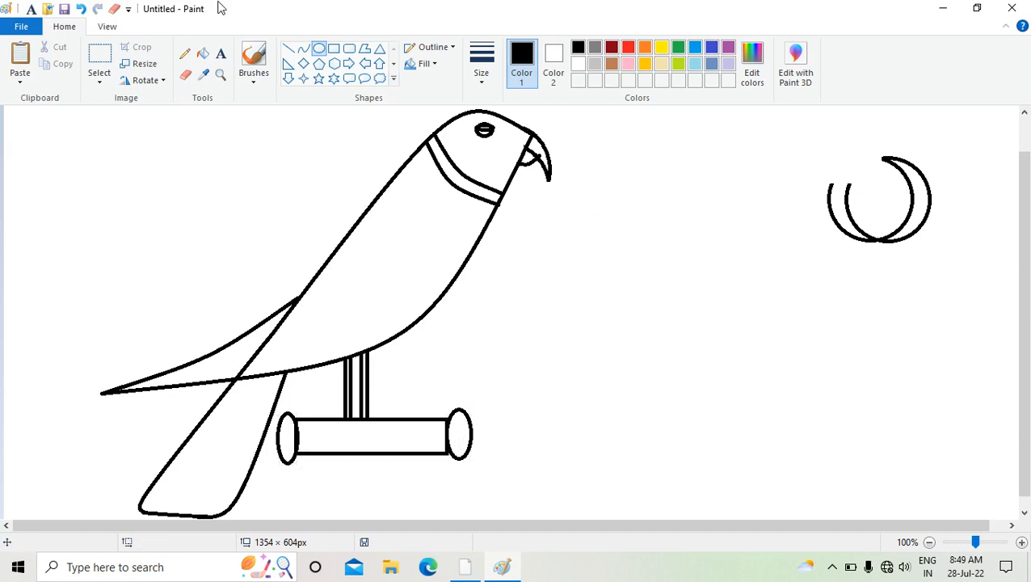
Erase the leftover overlapping circles to the right of the bird, and set the drawing colour to green.
click(185, 74)
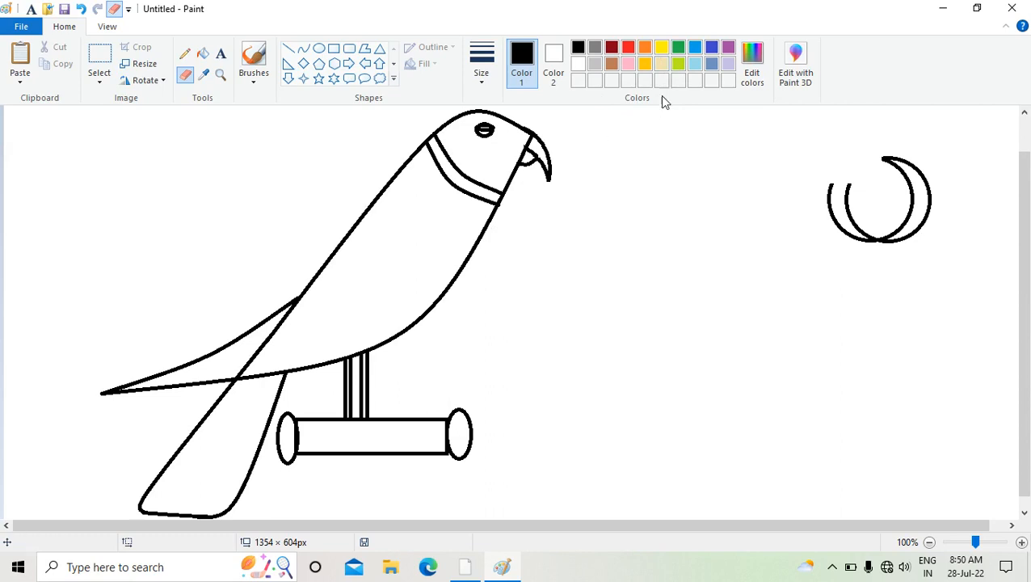
click(677, 51)
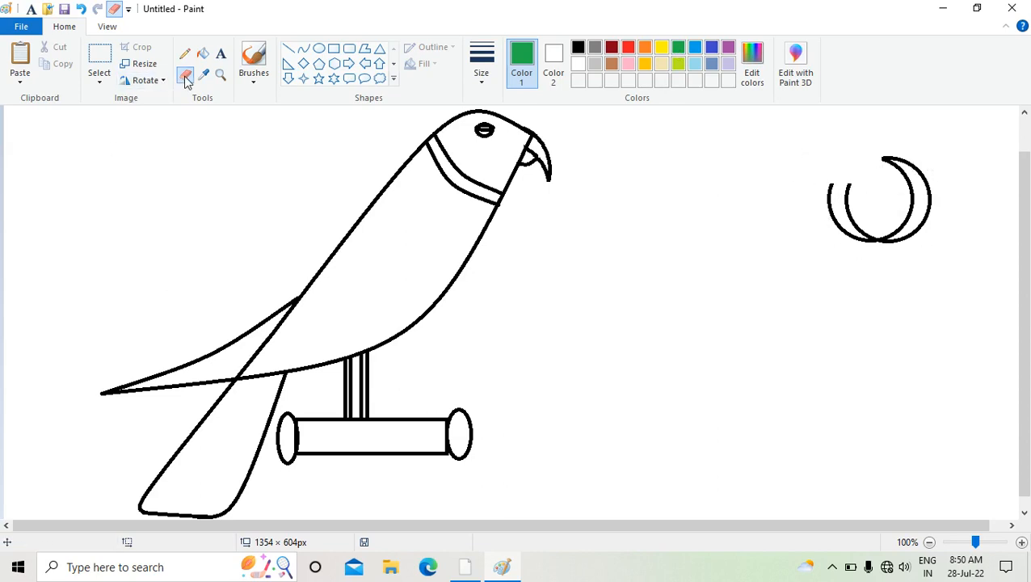
drag(882, 245, 915, 234)
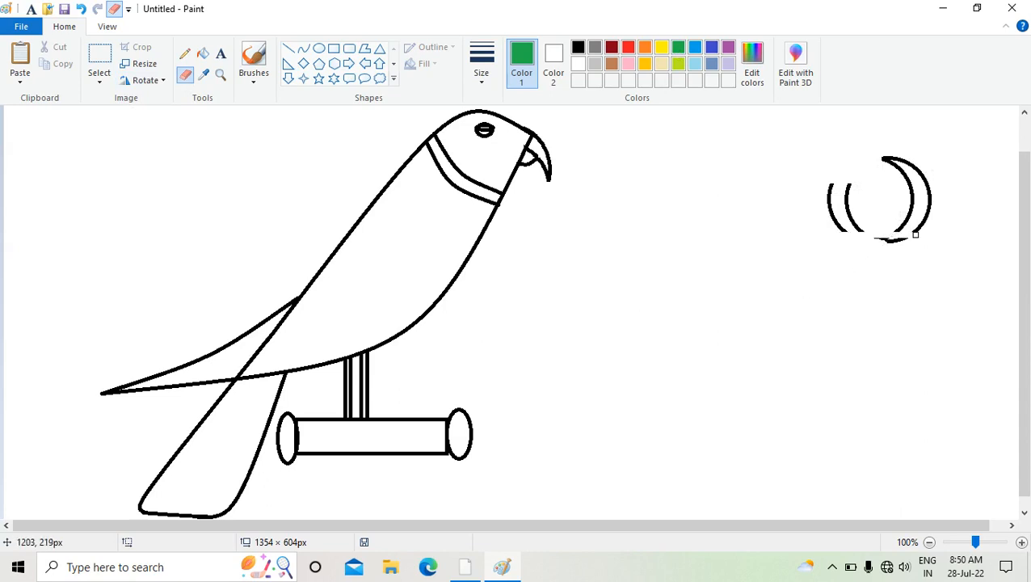
mouse_move(840, 237)
mouse_down()
mouse_move(812, 226)
mouse_move(850, 194)
mouse_up()
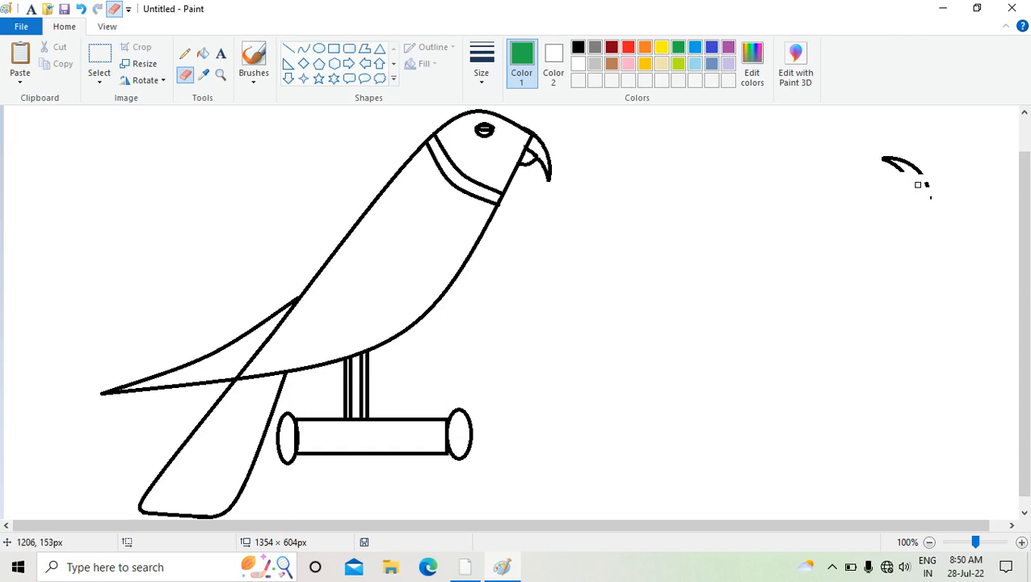
mouse_move(927, 205)
mouse_down()
mouse_move(921, 180)
mouse_move(892, 171)
mouse_move(949, 161)
mouse_move(881, 157)
mouse_up()
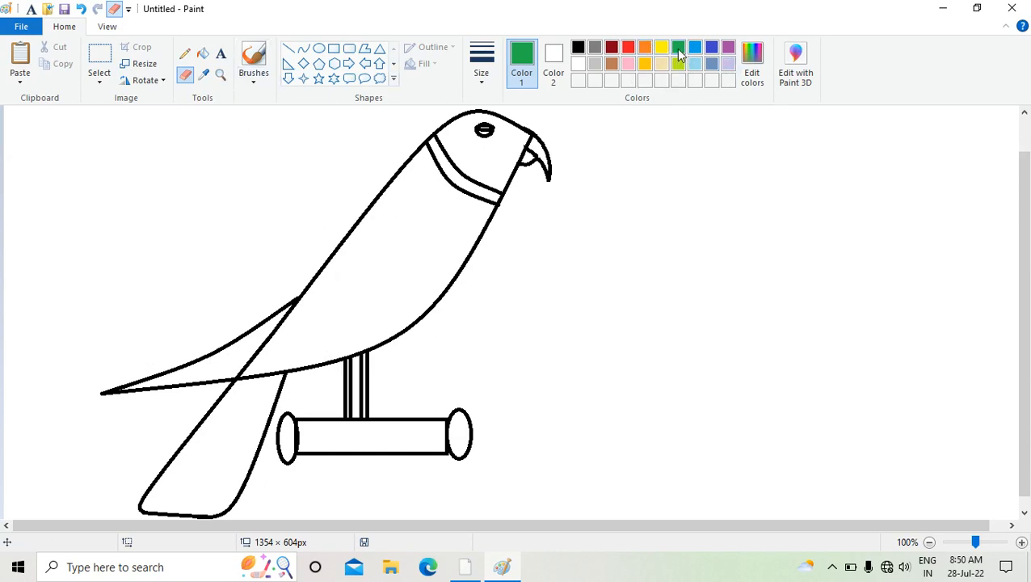
Fill the bird's body, head, pointed wing tip and tail with green, leaving the neck band and beak unfilled.
click(204, 53)
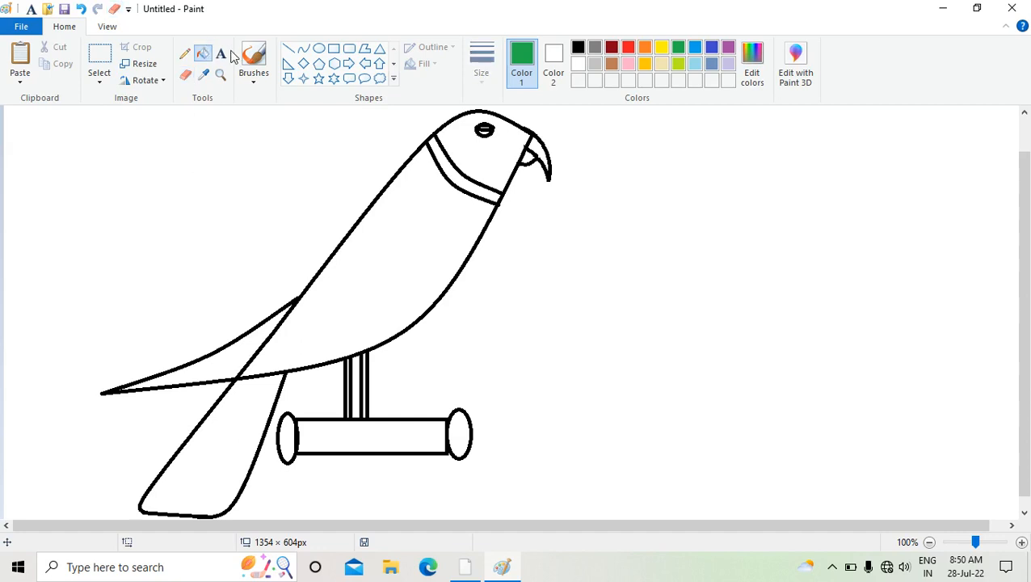
click(374, 239)
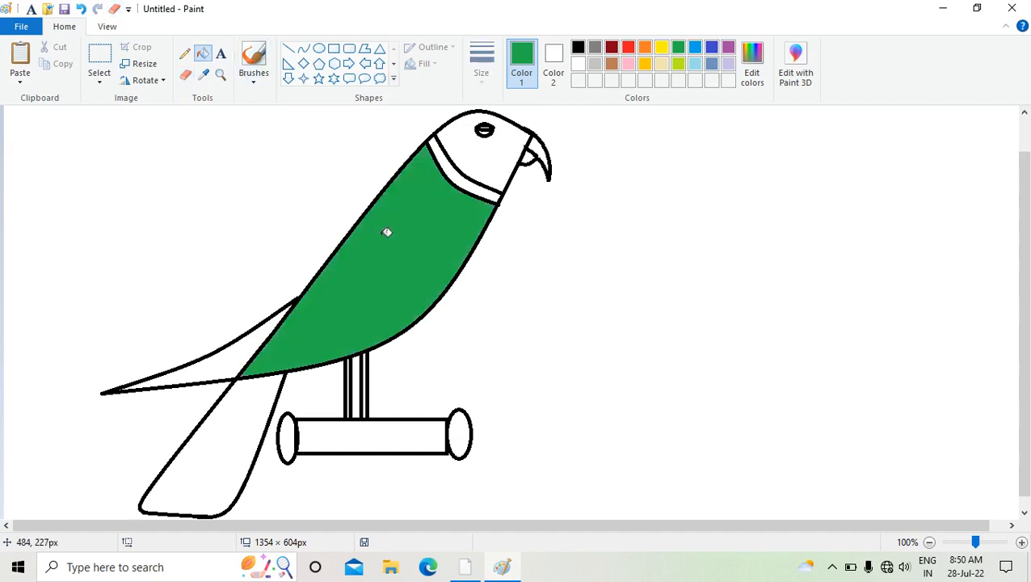
click(480, 159)
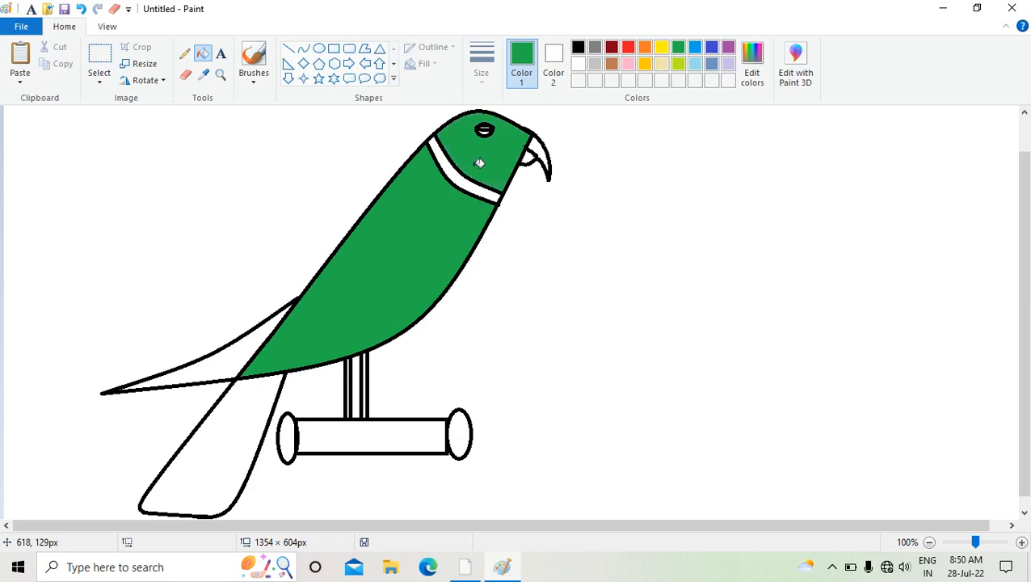
click(236, 347)
click(236, 395)
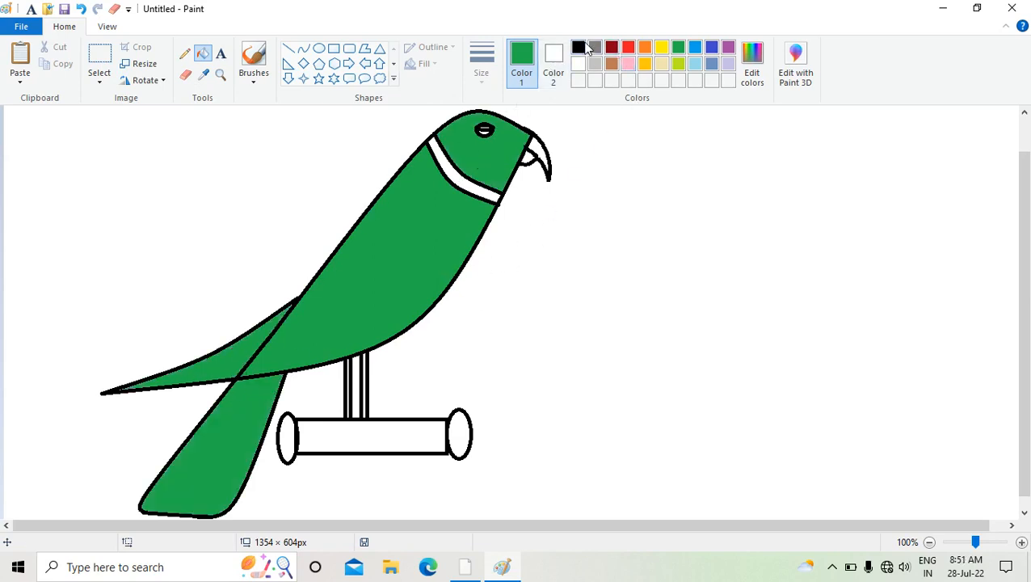
Fill the upper beak, lower beak and neck band with red.
click(628, 49)
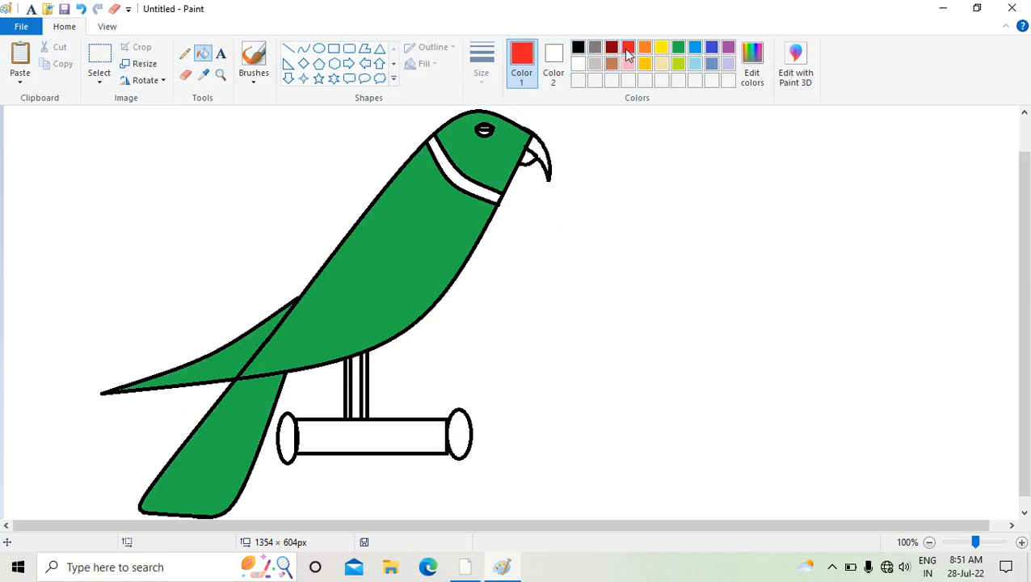
click(533, 152)
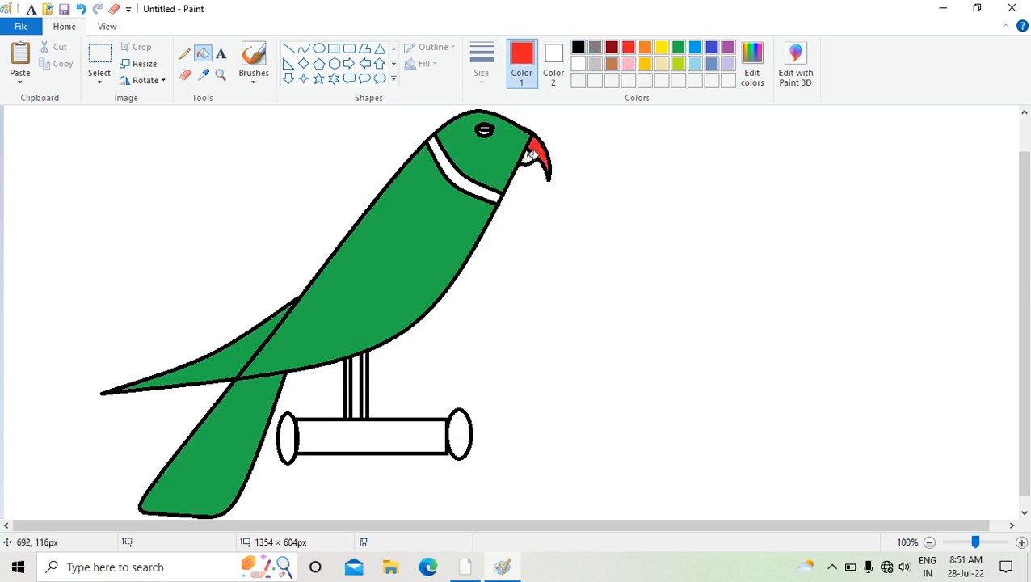
click(475, 180)
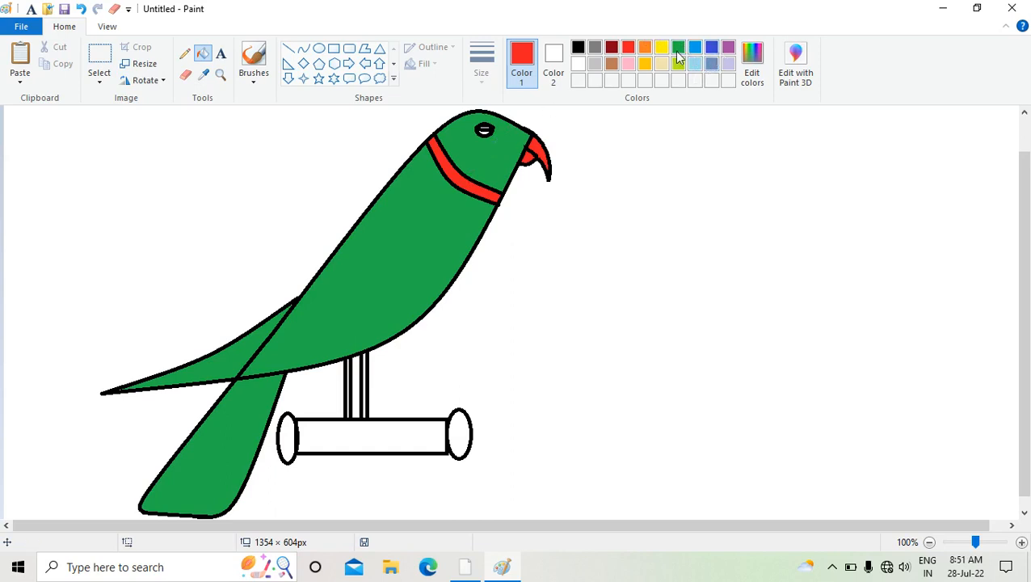
Fill both perch end caps, the perch bar and the leg nearer the bird's front with brown.
click(610, 64)
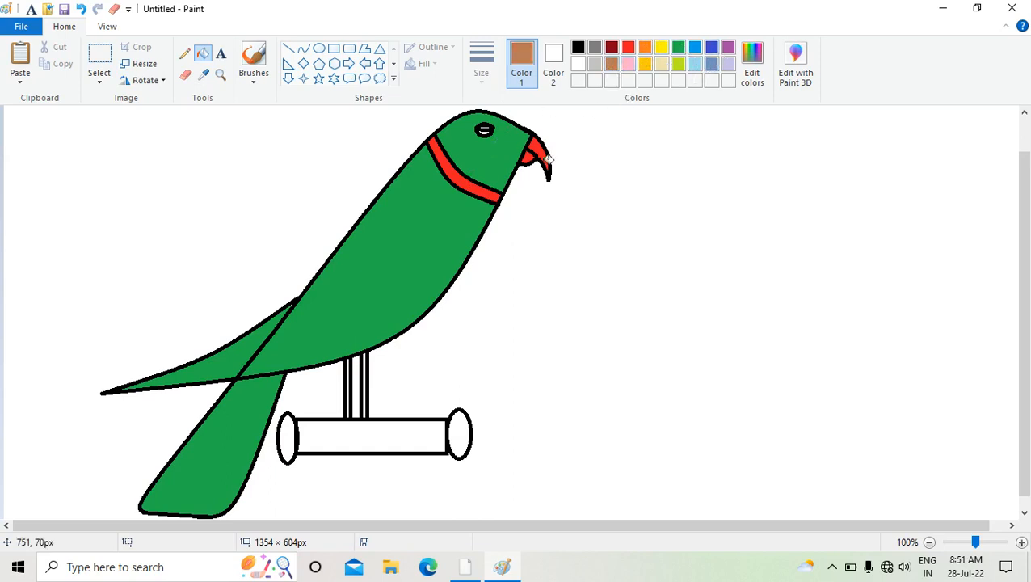
click(459, 436)
click(287, 436)
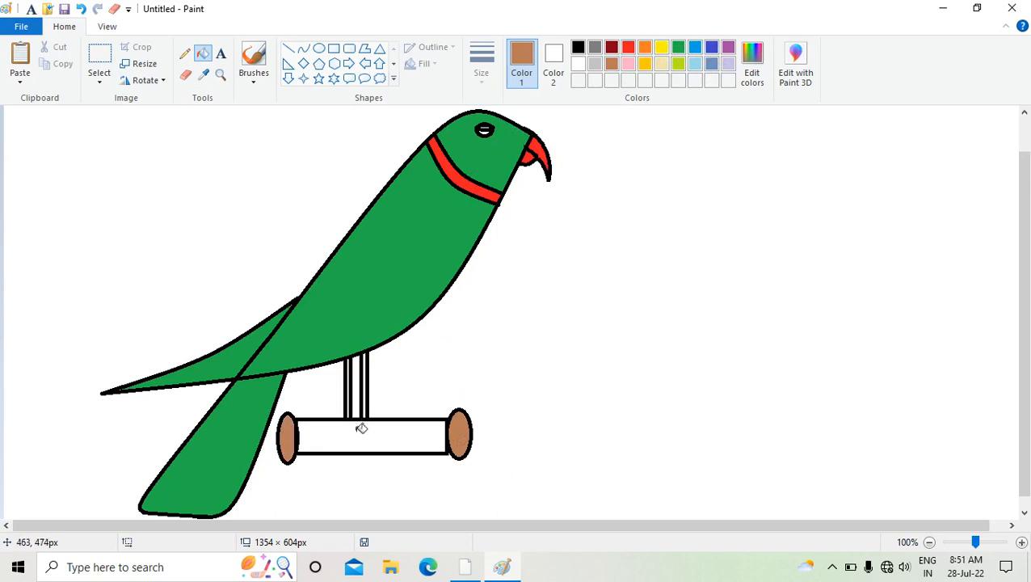
click(628, 64)
click(611, 64)
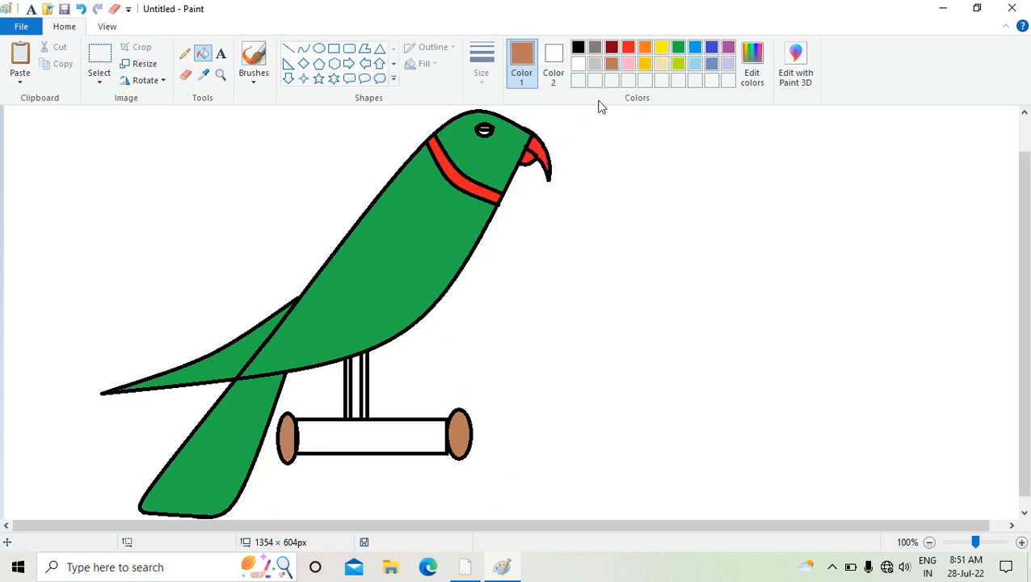
click(395, 423)
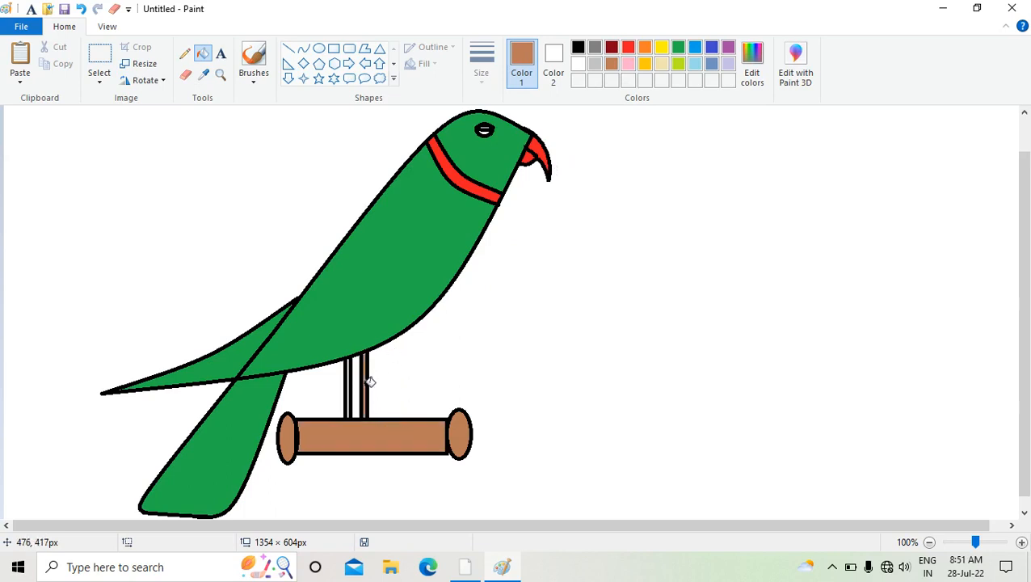
Undo the stray brown fill of the outlines and fill the remaining leg with brown.
click(354, 387)
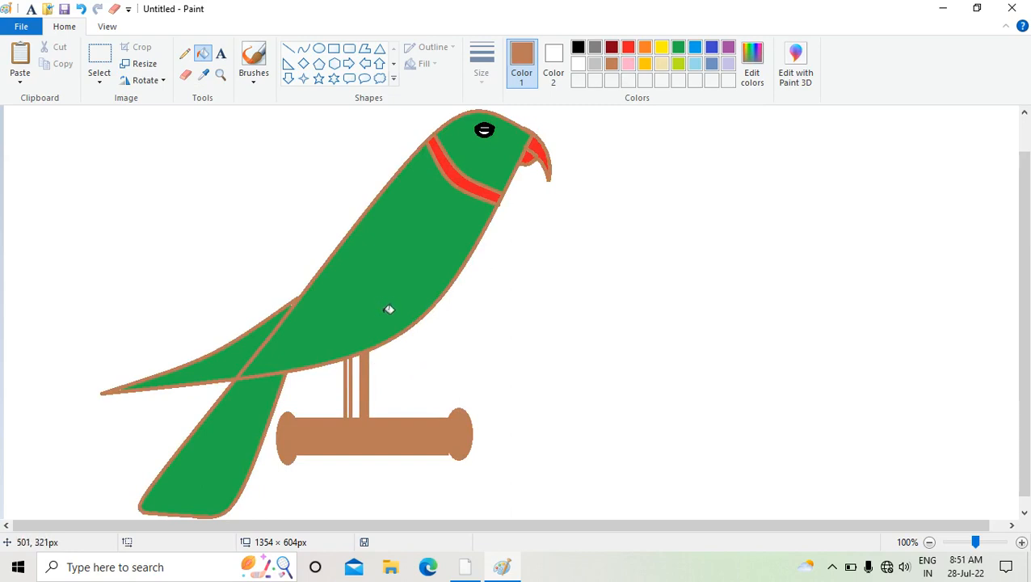
key(ctrl+z)
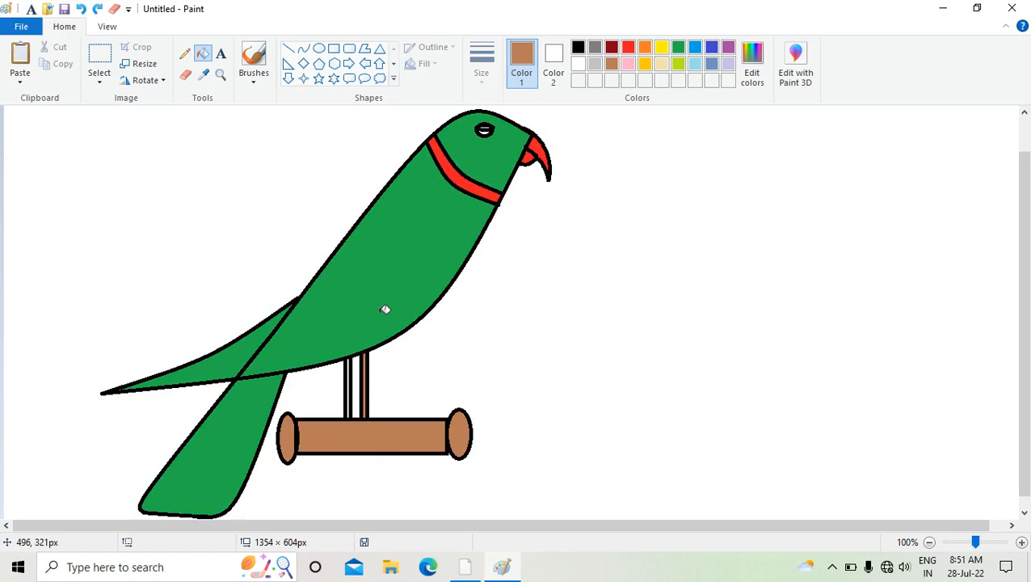
click(350, 367)
Select the whole bird with its perch, an area of about 740 × 555 px, and move it to the canvas's left edge.
click(103, 62)
drag(67, 106, 628, 530)
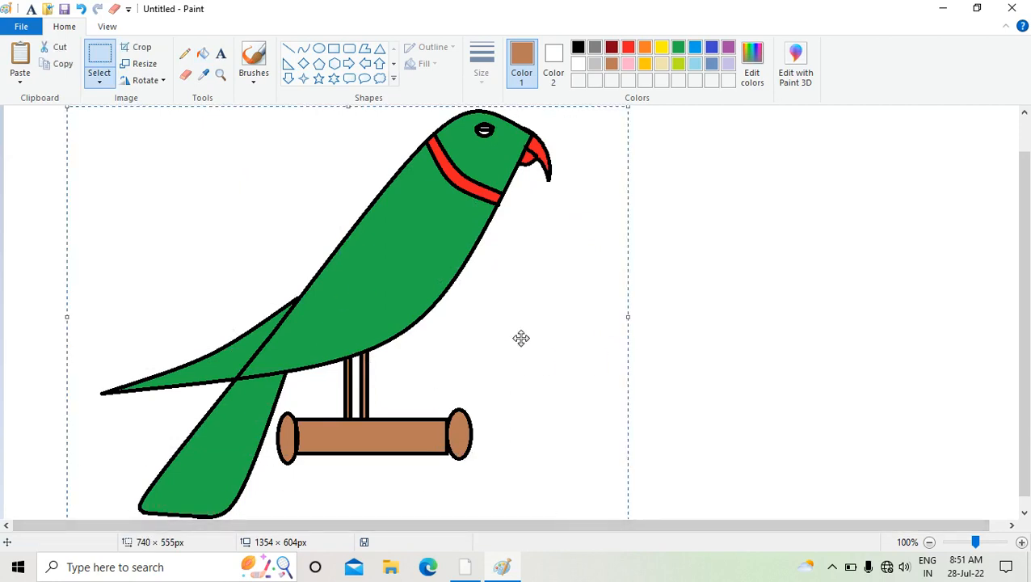
drag(394, 269, 308, 268)
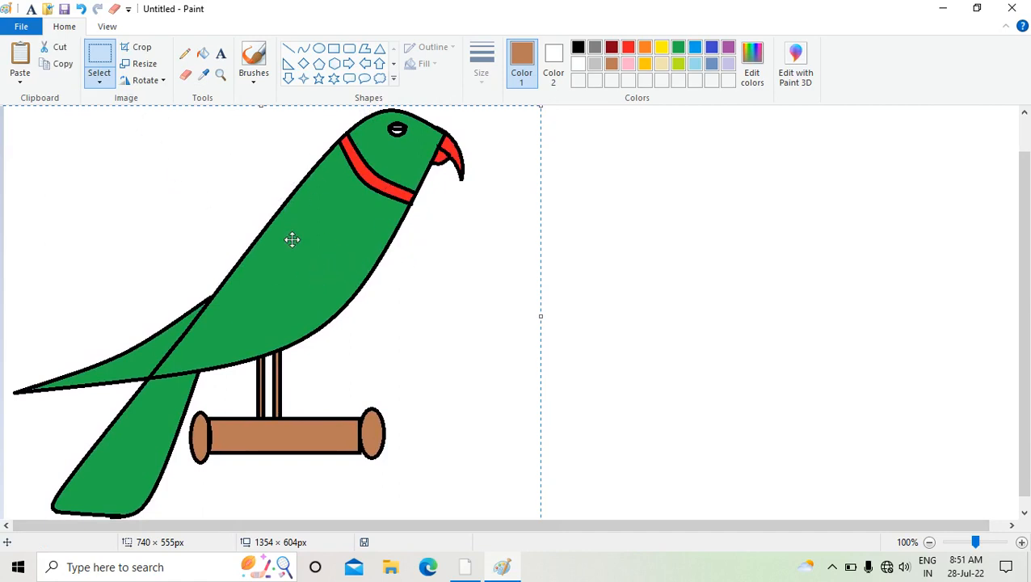
Copy the selected bird, paste it and place the duplicate in the empty right half of the canvas.
click(65, 64)
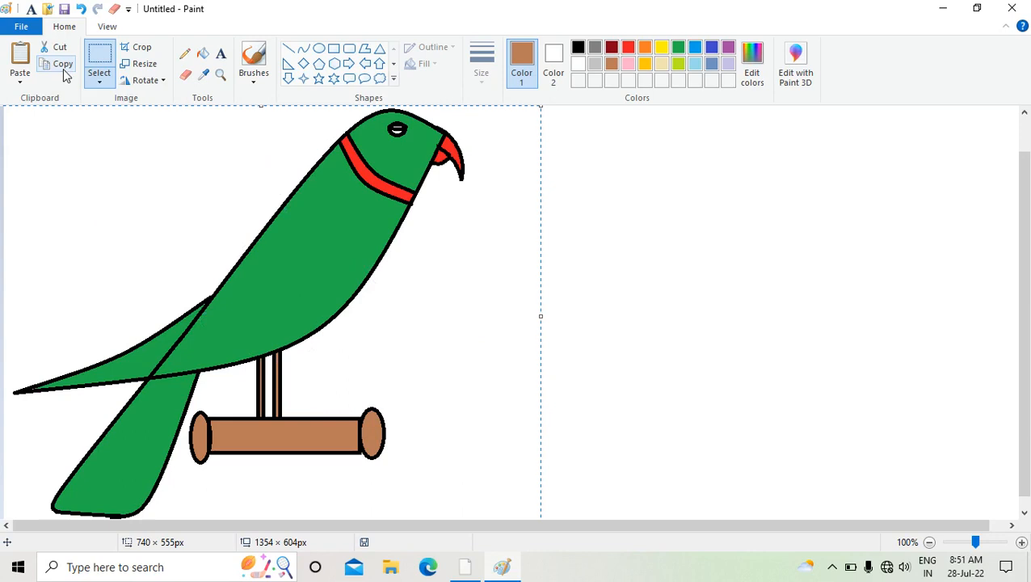
click(18, 58)
drag(366, 361, 708, 324)
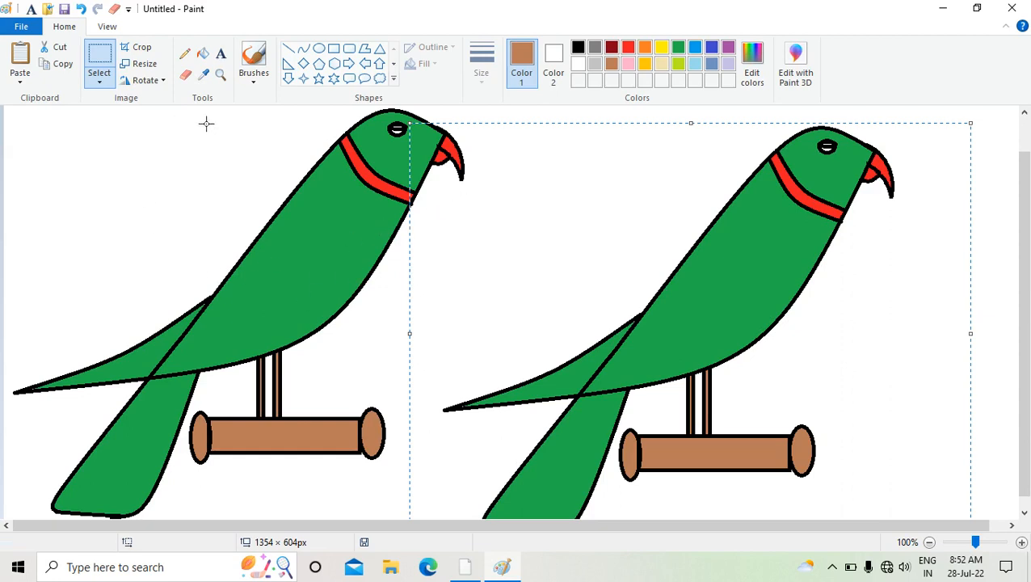
Flip the pasted bird horizontally and align it level with the original so that their beak tips touch.
click(156, 81)
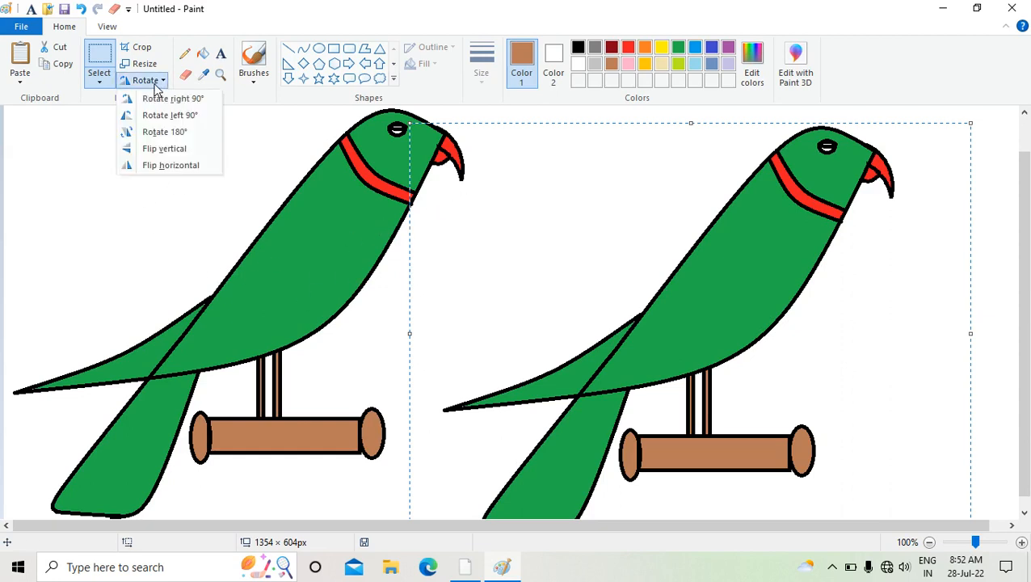
click(184, 167)
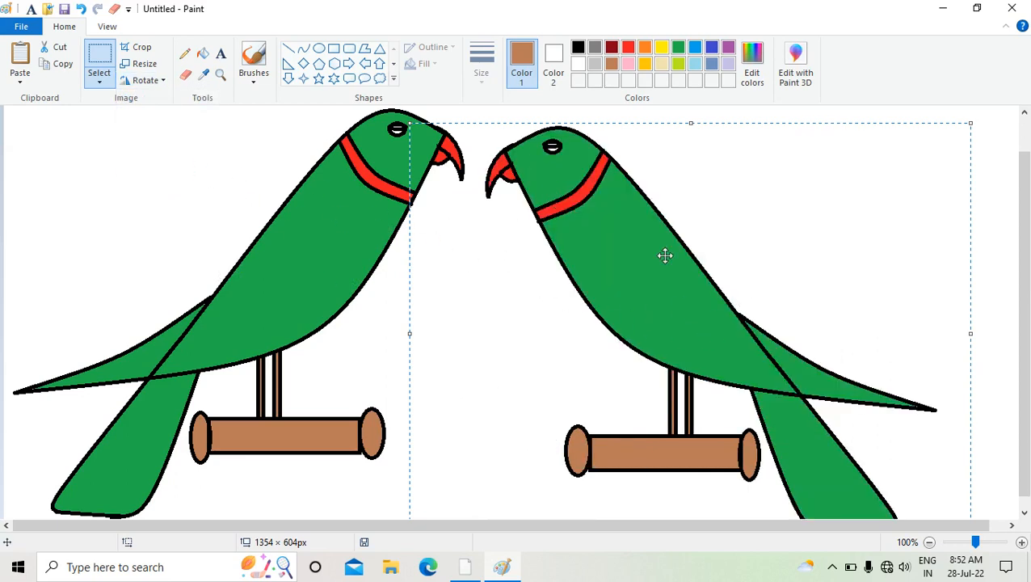
drag(702, 352, 680, 336)
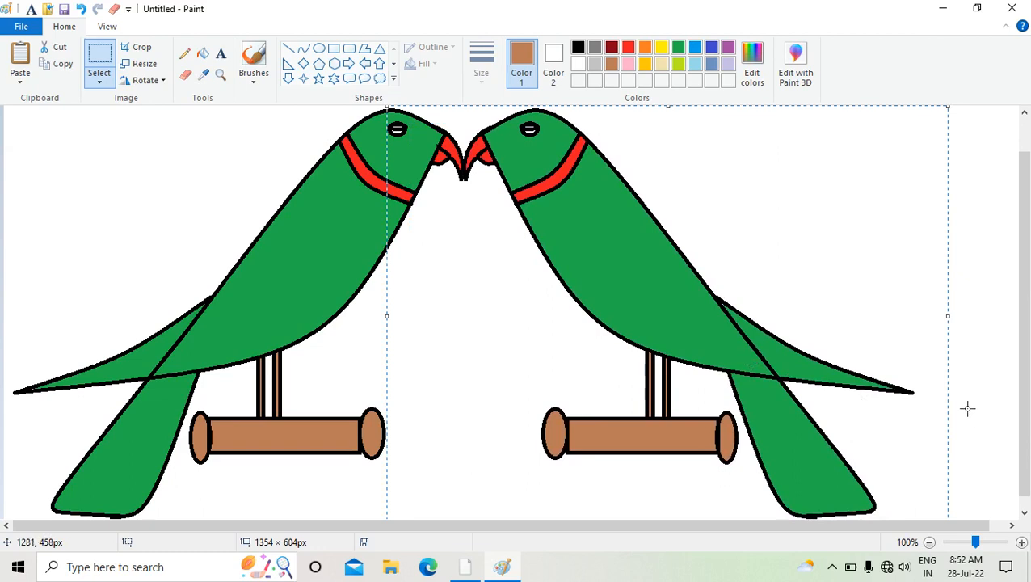
click(983, 284)
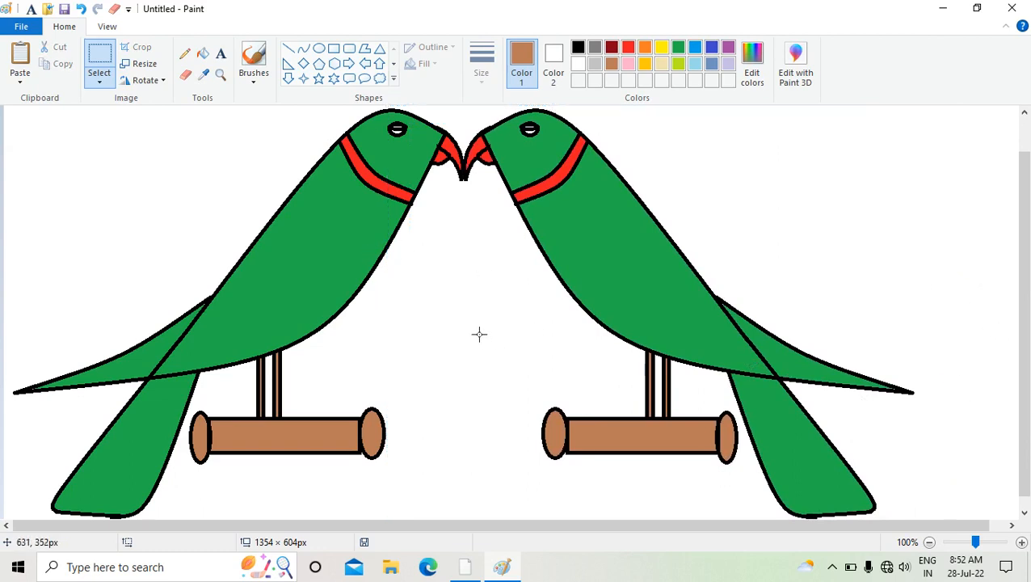
Draw a heart shape about 96 × 97 px centred just below the two touching beaks.
click(395, 86)
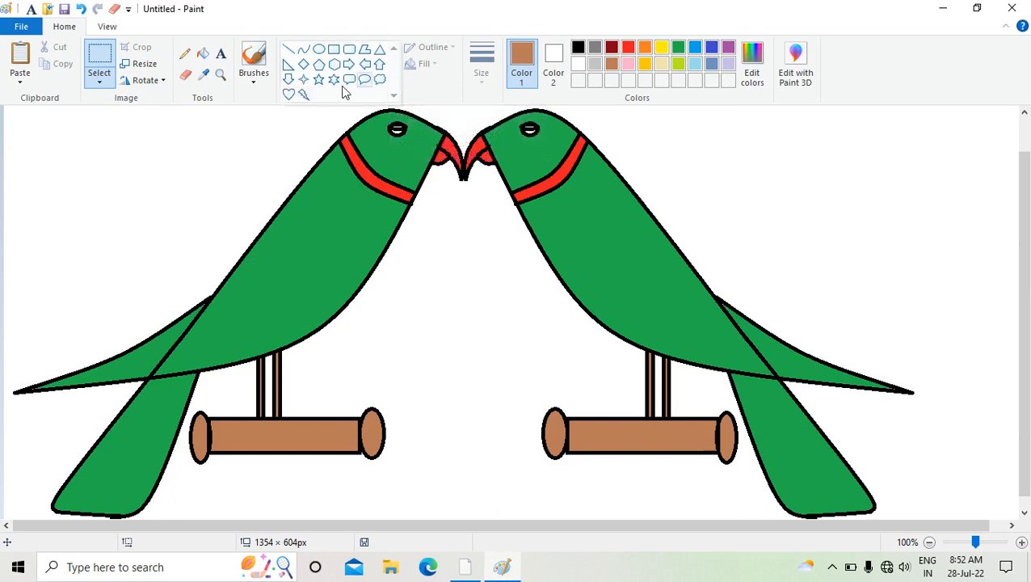
click(291, 96)
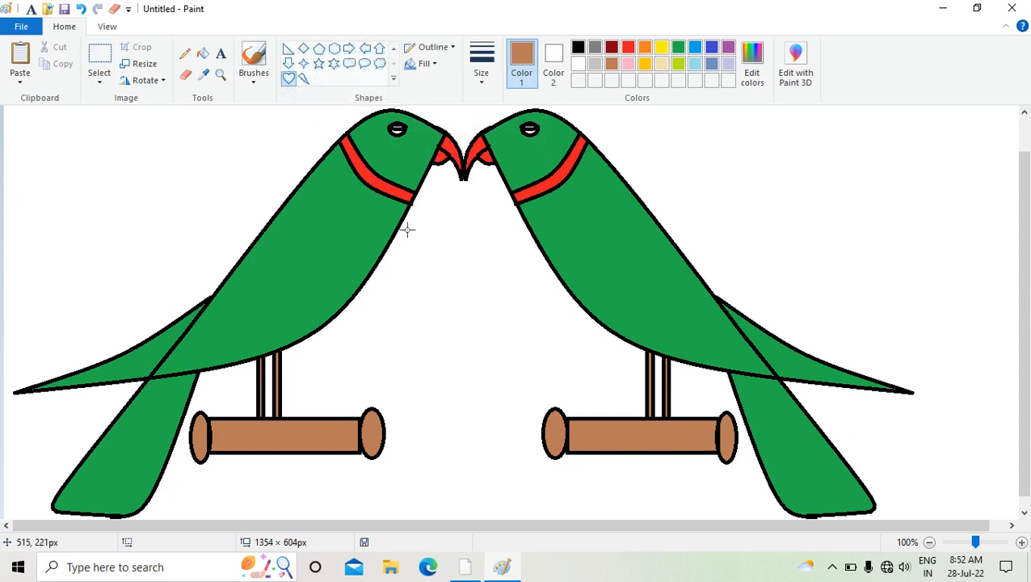
mouse_move(437, 174)
mouse_down()
mouse_move(484, 213)
mouse_move(496, 254)
mouse_move(512, 251)
mouse_move(474, 217)
mouse_up()
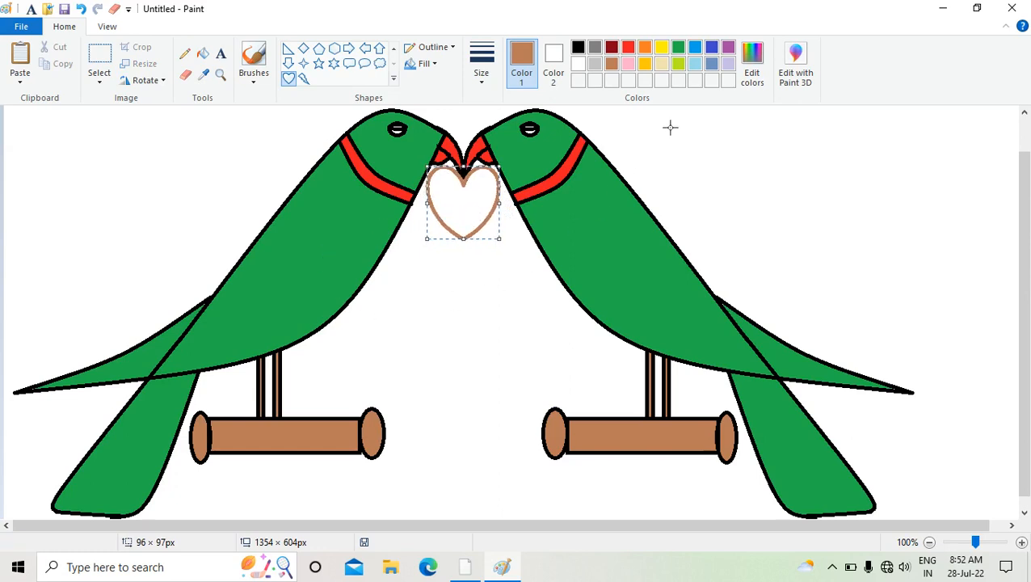
Set the heart's outline to red and fill its inside with the same red.
click(630, 49)
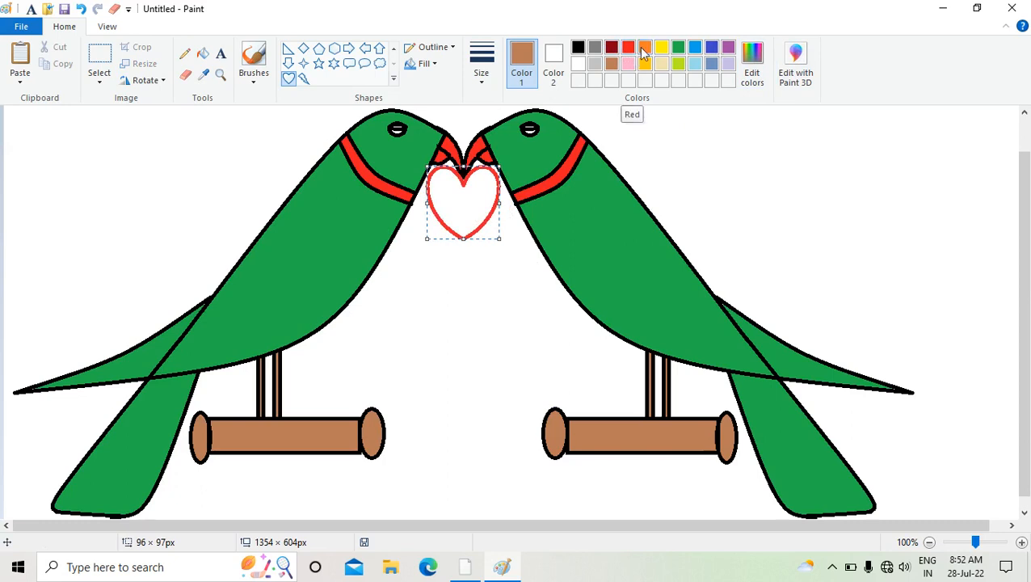
click(646, 64)
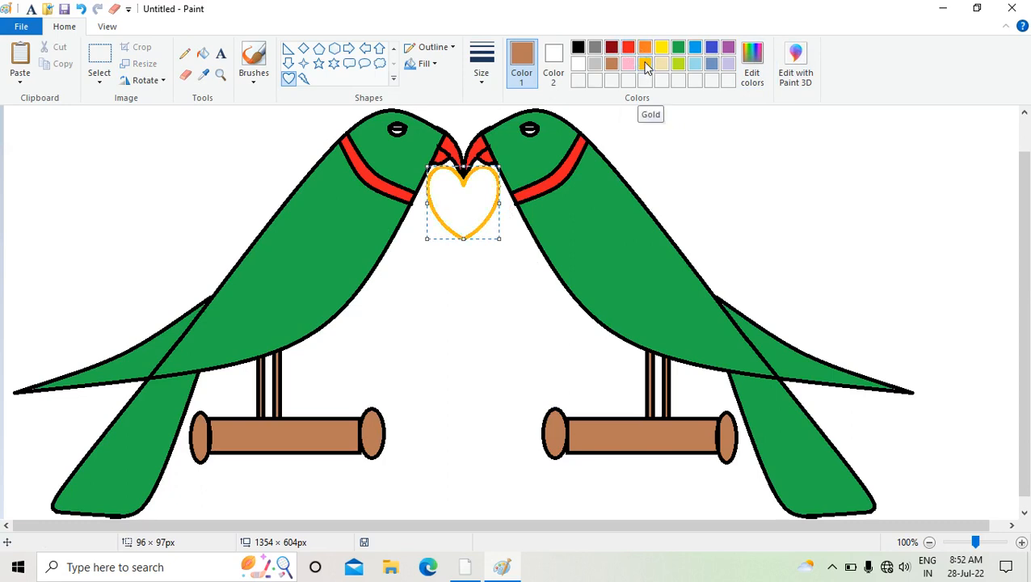
click(630, 46)
click(629, 47)
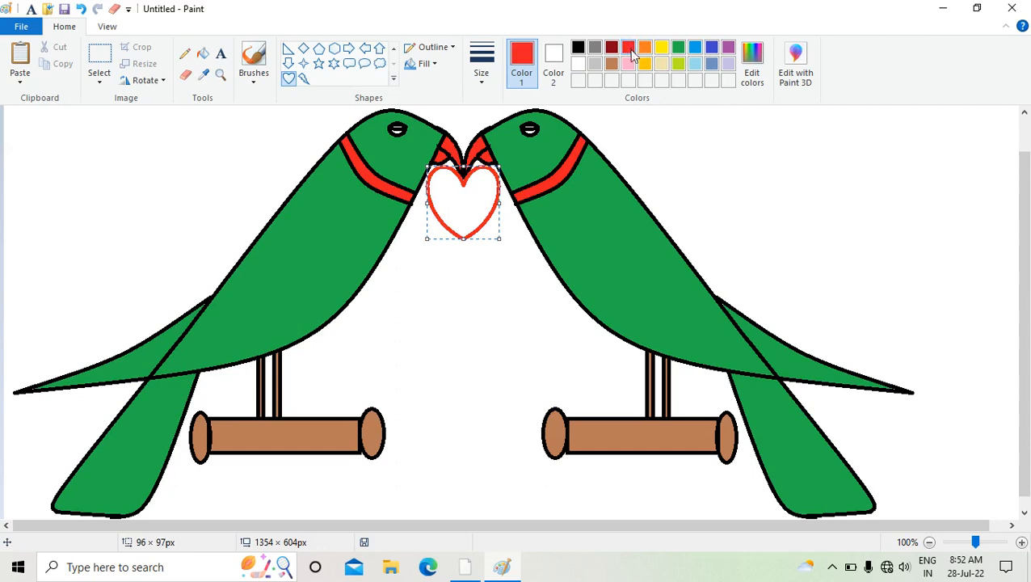
click(955, 187)
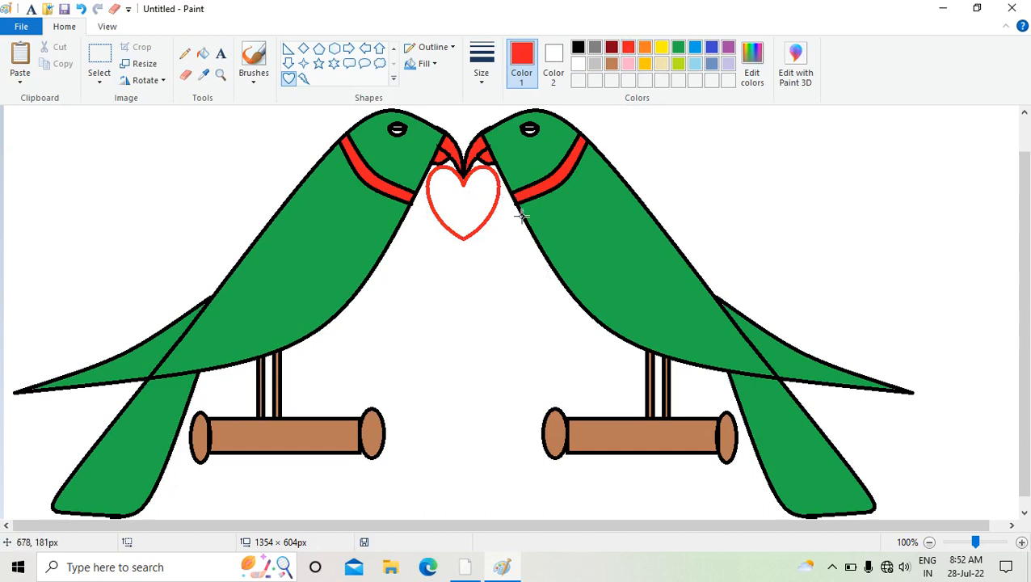
click(203, 53)
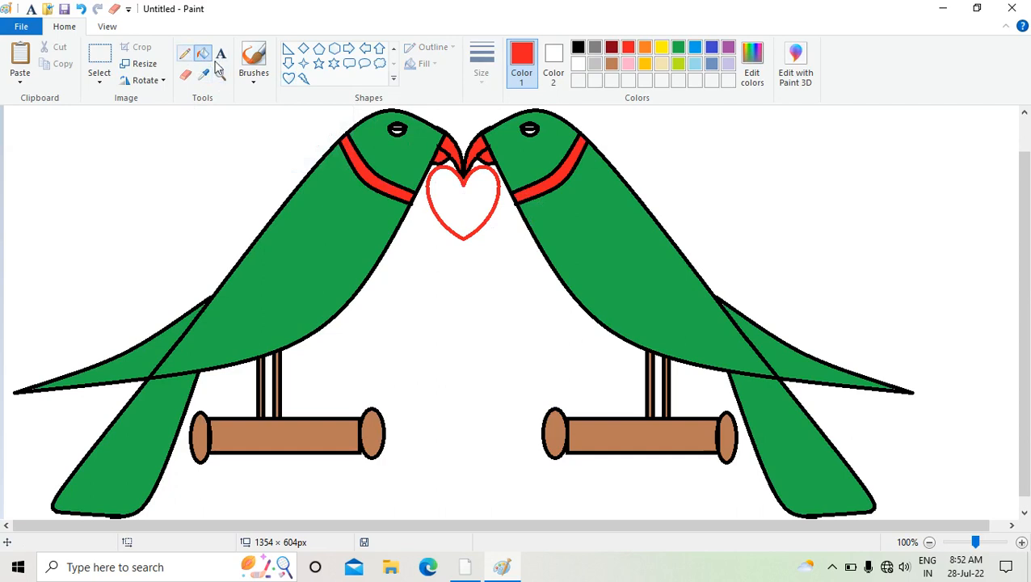
click(471, 210)
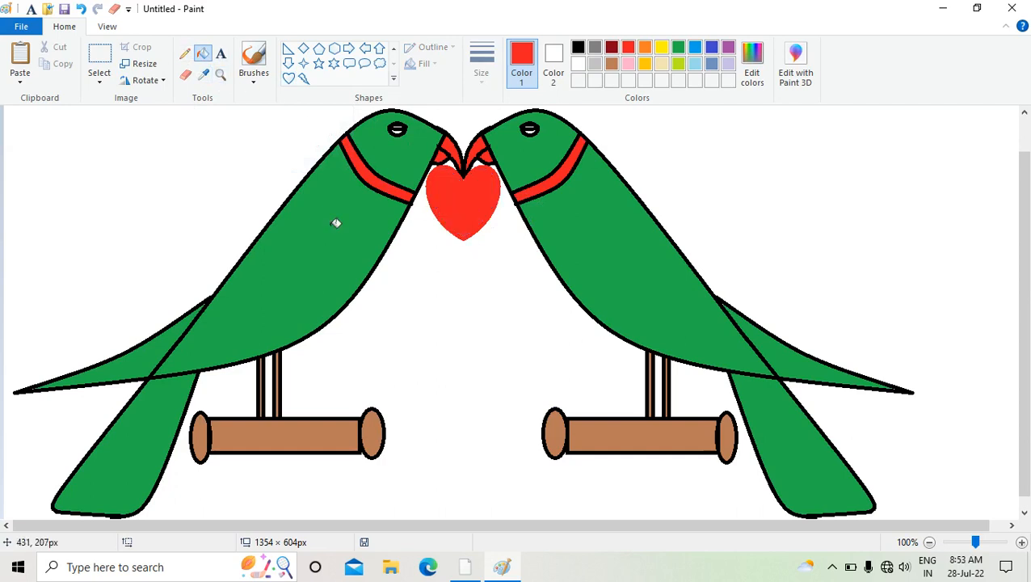